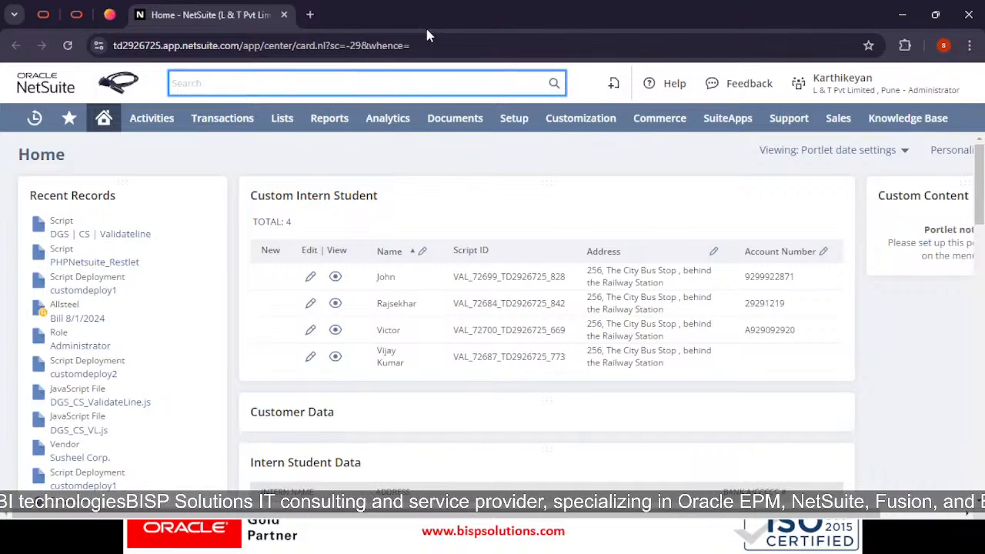
Start a new purchase order and choose Standard Purchase Order as its custom form.
{"action": "mouse_move", "coordinate": [254, 125]}
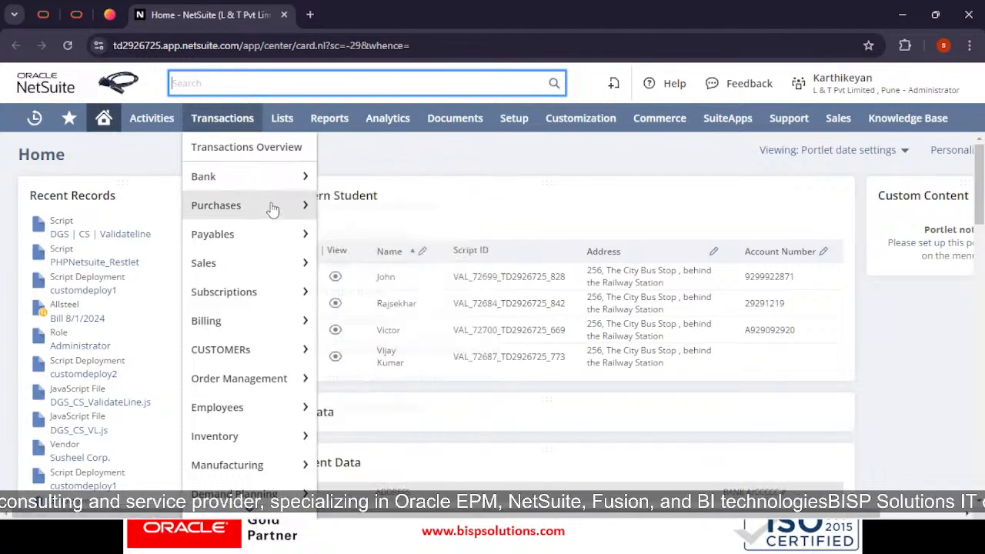
{"action": "mouse_move", "coordinate": [273, 216]}
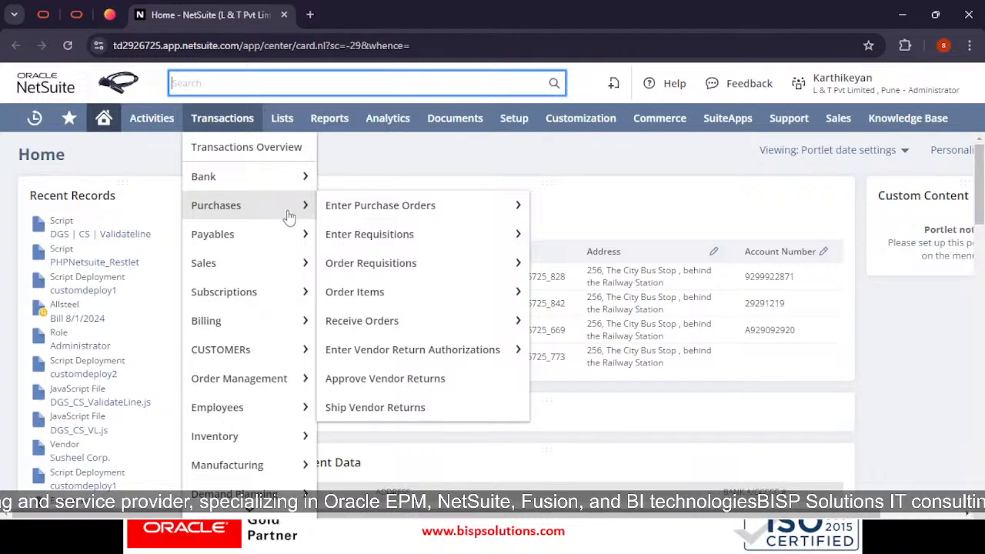
{"action": "mouse_move", "coordinate": [332, 219]}
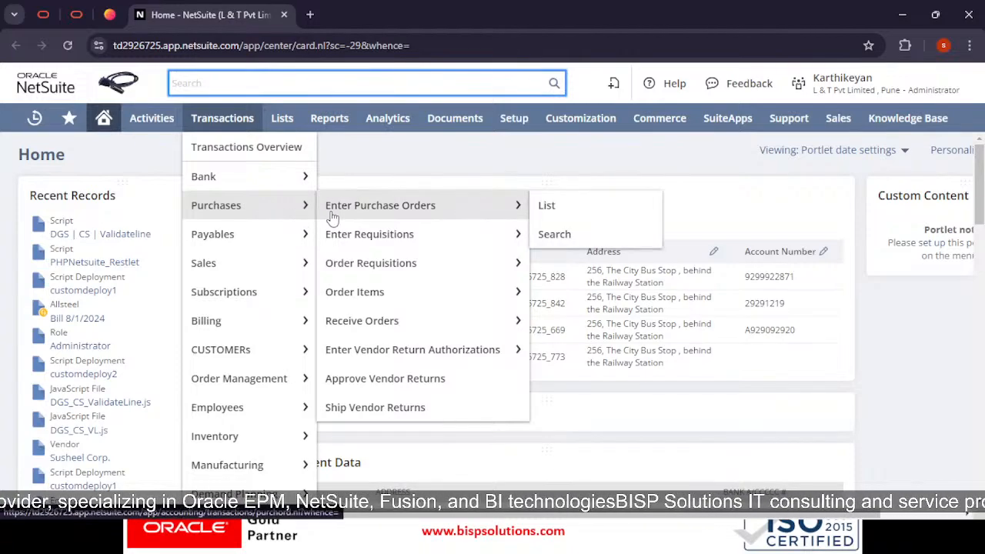
{"action": "left_click", "coordinate": [333, 218]}
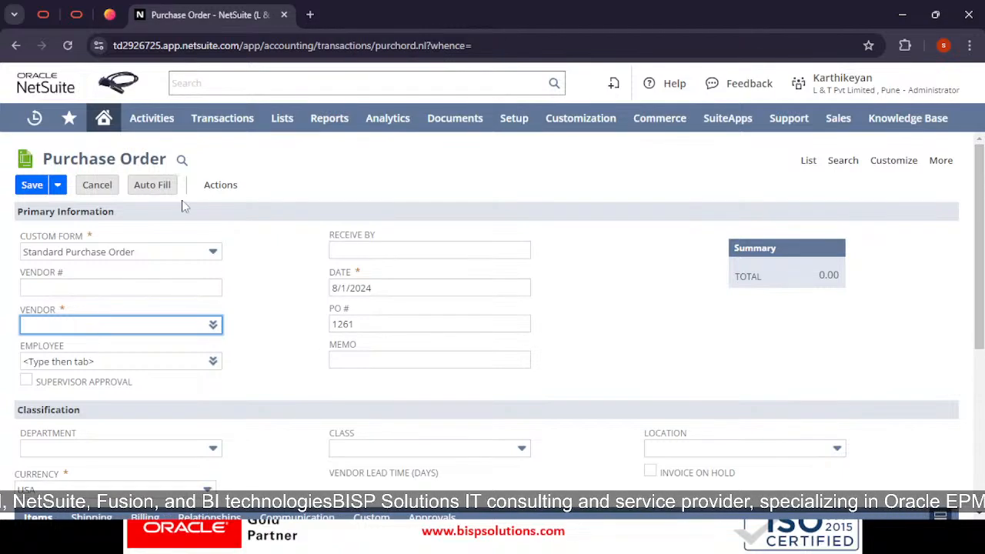
{"action": "left_click", "coordinate": [193, 253]}
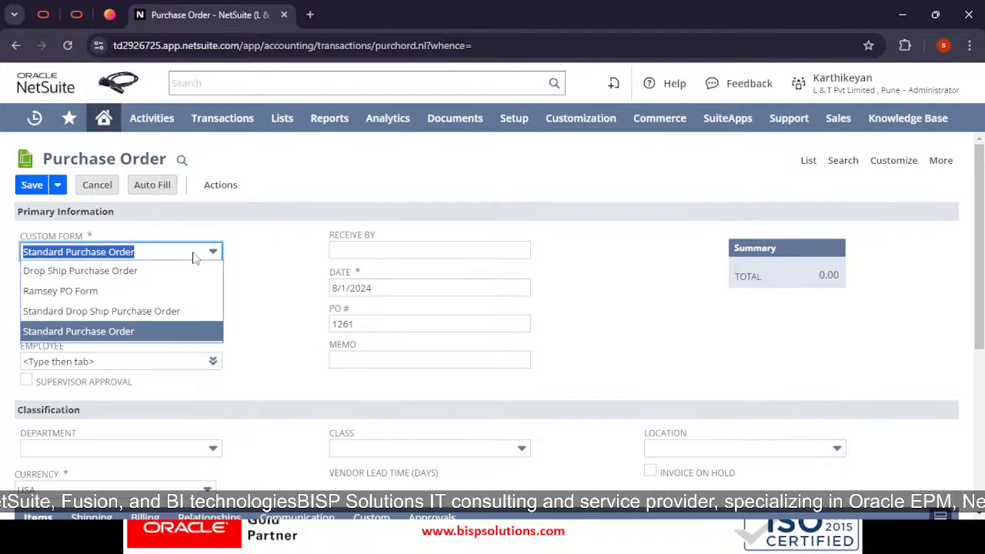
{"action": "left_click", "coordinate": [207, 332]}
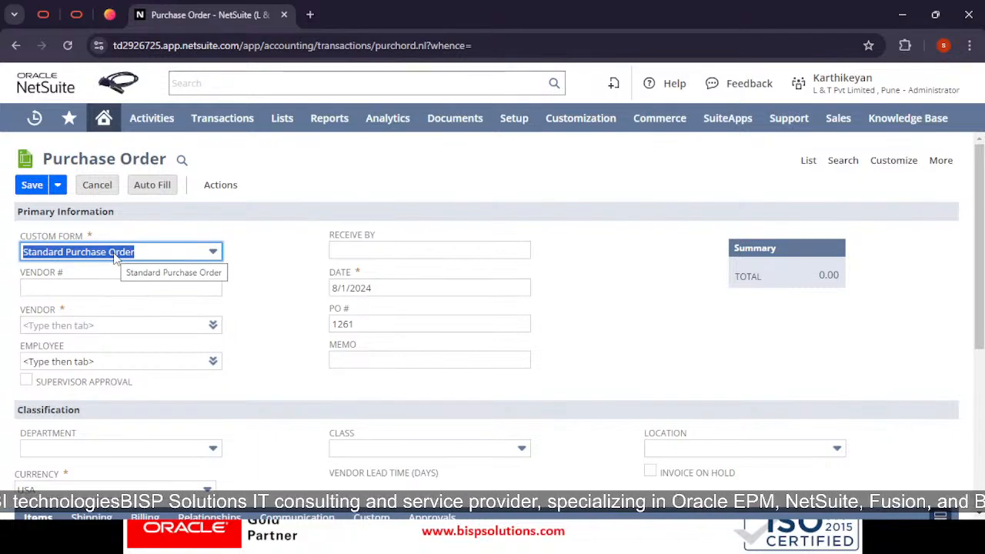
Start a new vendor record from the purchase order's Vendor field and set its category to Consultant.
{"action": "left_click", "coordinate": [145, 285]}
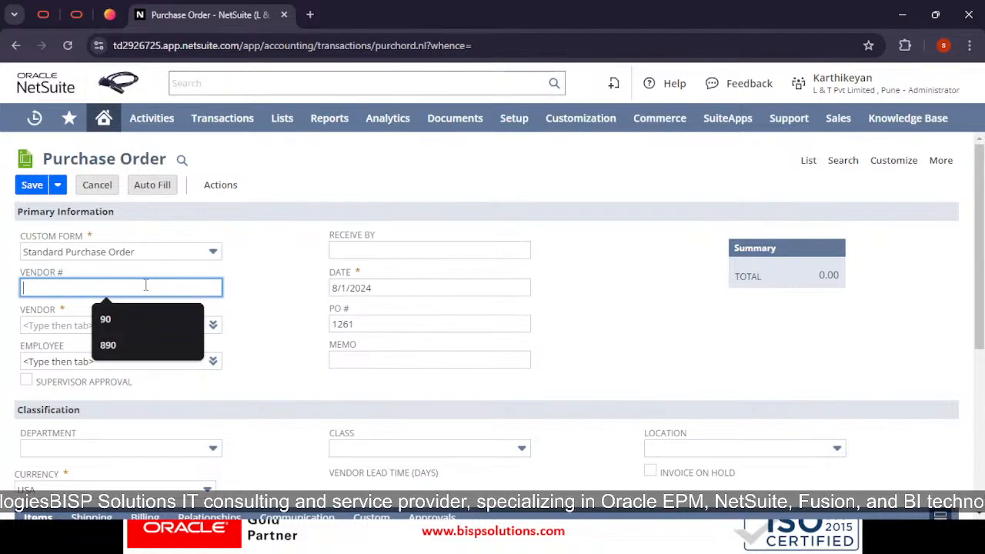
{"action": "left_click", "coordinate": [264, 297]}
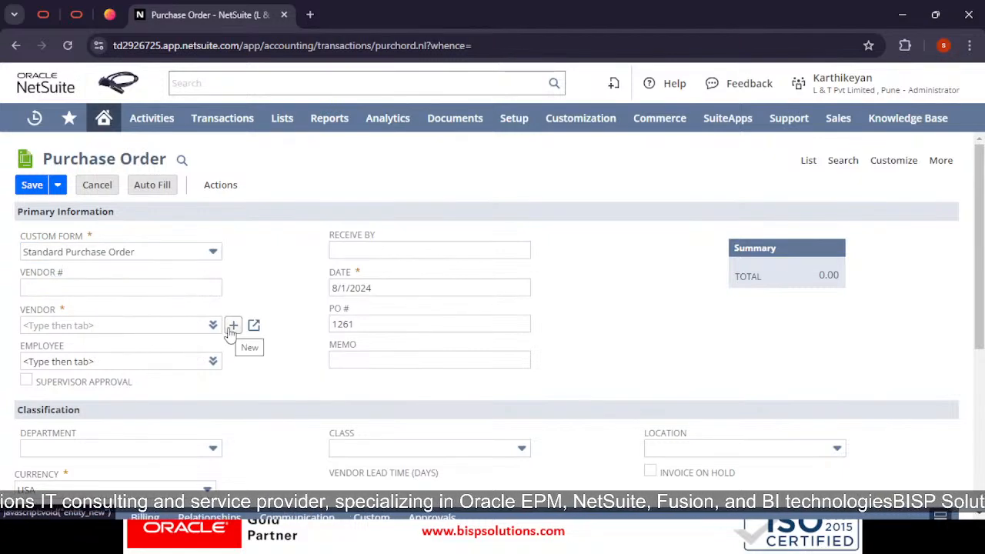
{"action": "left_click", "coordinate": [232, 326]}
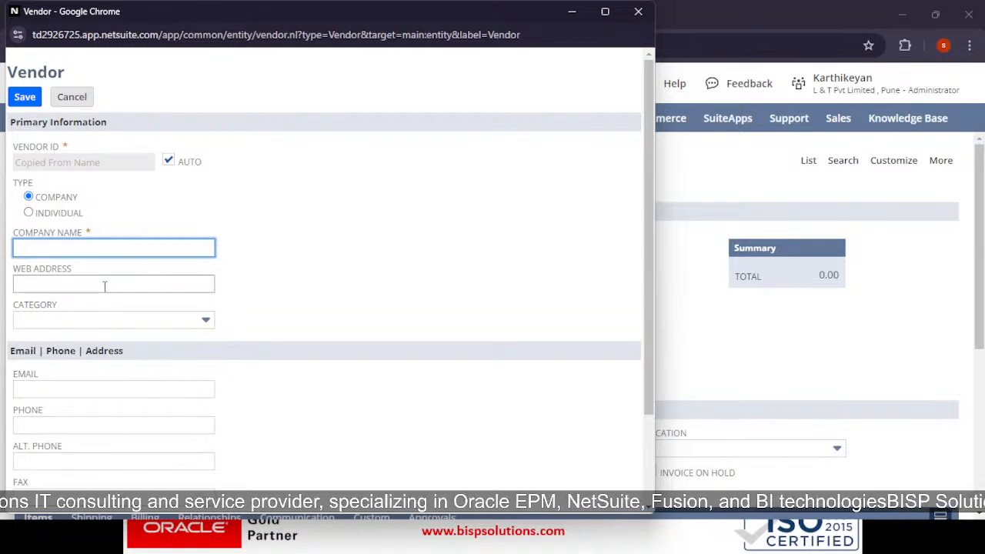
{"action": "left_click", "coordinate": [205, 323]}
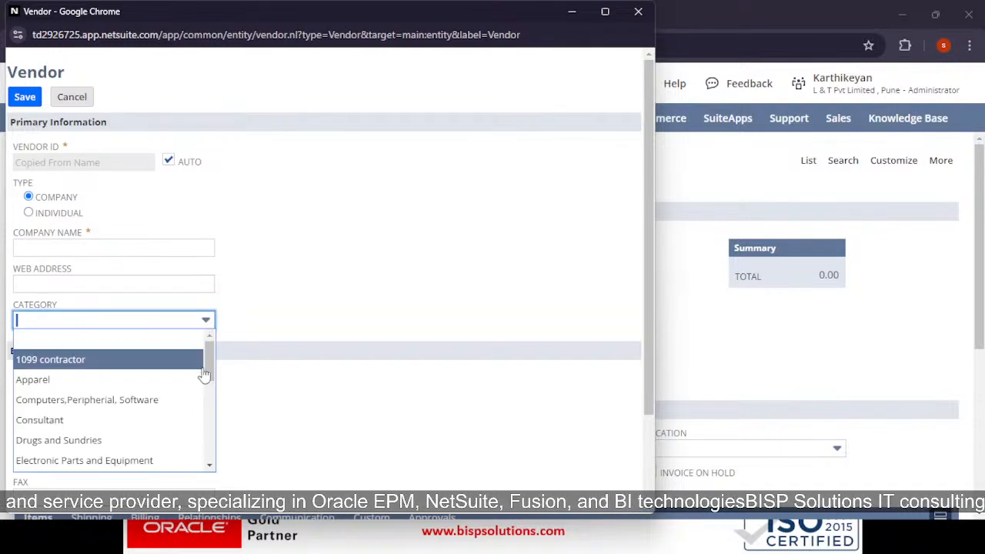
{"action": "scroll", "coordinate": [202, 376], "scroll_direction": "down", "scroll_amount": 10}
{"action": "scroll", "coordinate": [154, 299], "scroll_direction": "up", "scroll_amount": 10}
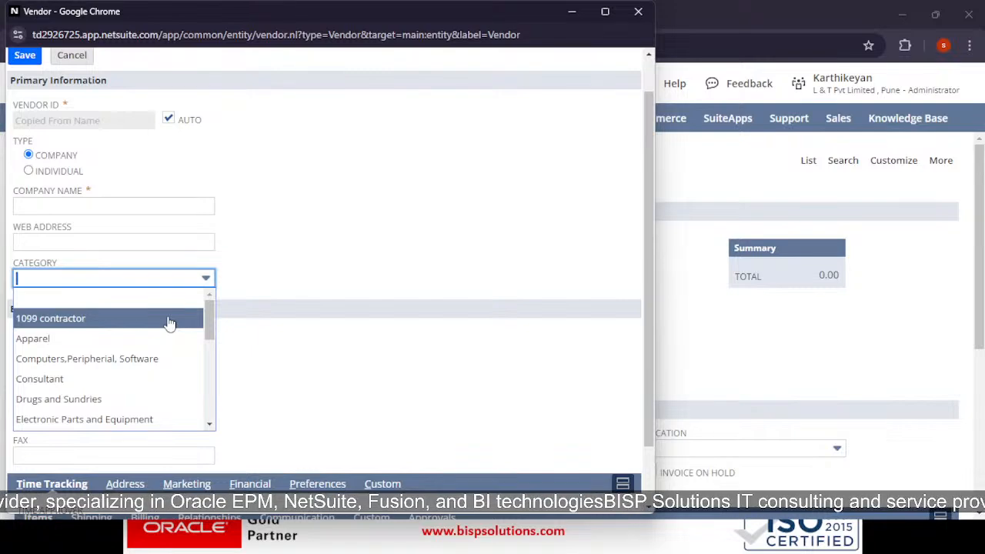
{"action": "left_click", "coordinate": [177, 383]}
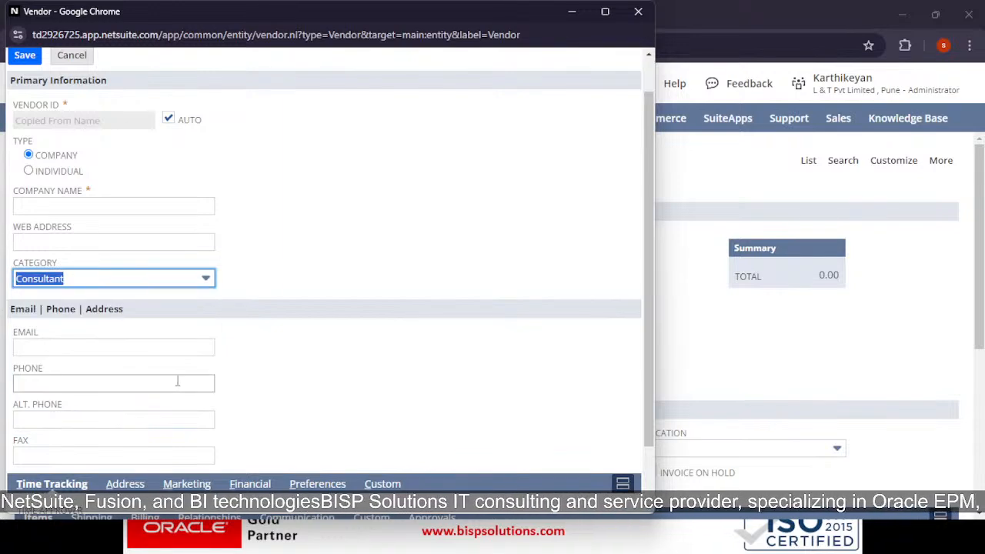
{"action": "left_click", "coordinate": [234, 287]}
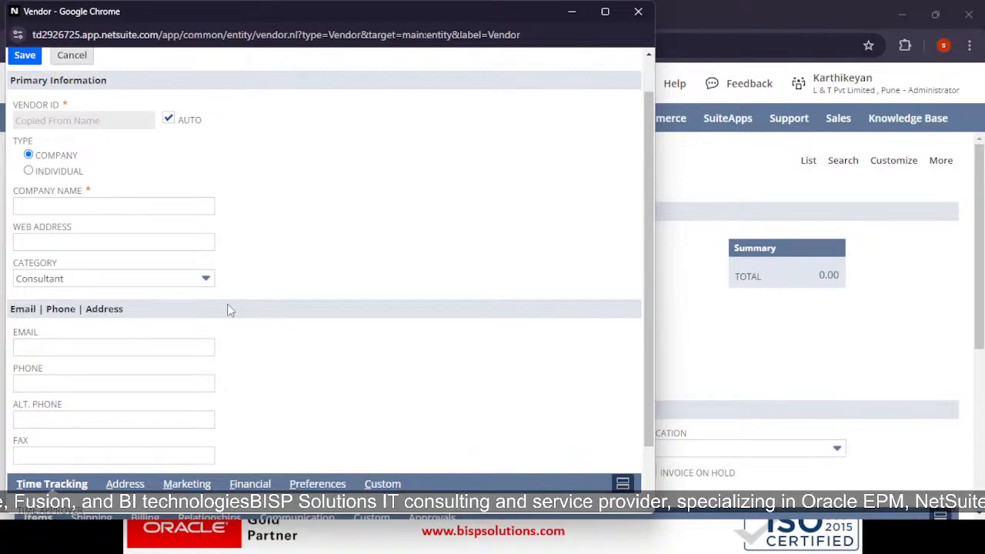
Look through the employees offered as time approver for the new vendor without choosing one.
{"action": "left_click", "coordinate": [107, 347]}
{"action": "scroll", "coordinate": [116, 343], "scroll_direction": "down", "scroll_amount": 1}
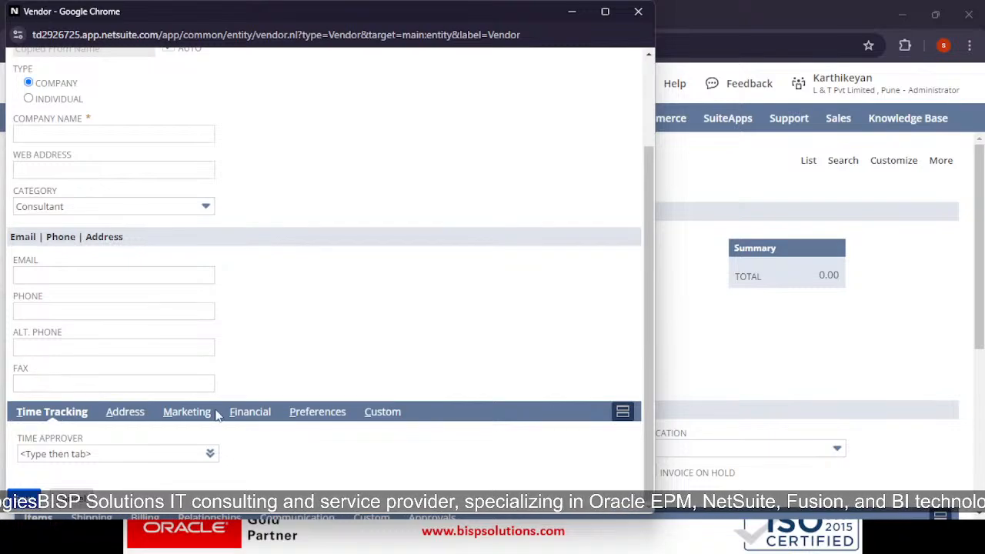
{"action": "left_click", "coordinate": [214, 457]}
{"action": "left_click", "coordinate": [212, 471]}
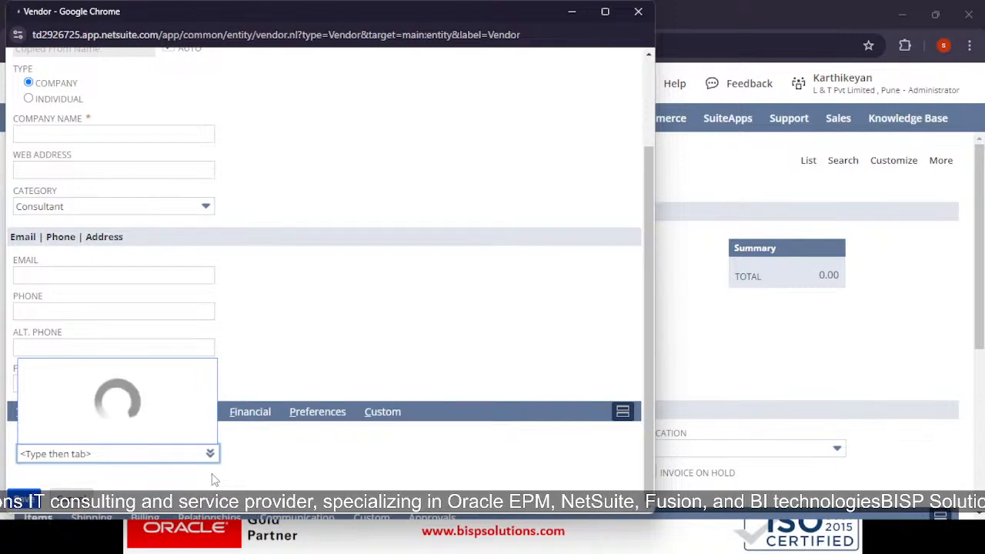
{"action": "scroll", "coordinate": [133, 290], "scroll_direction": "down", "scroll_amount": 3}
{"action": "scroll", "coordinate": [133, 291], "scroll_direction": "down", "scroll_amount": 8}
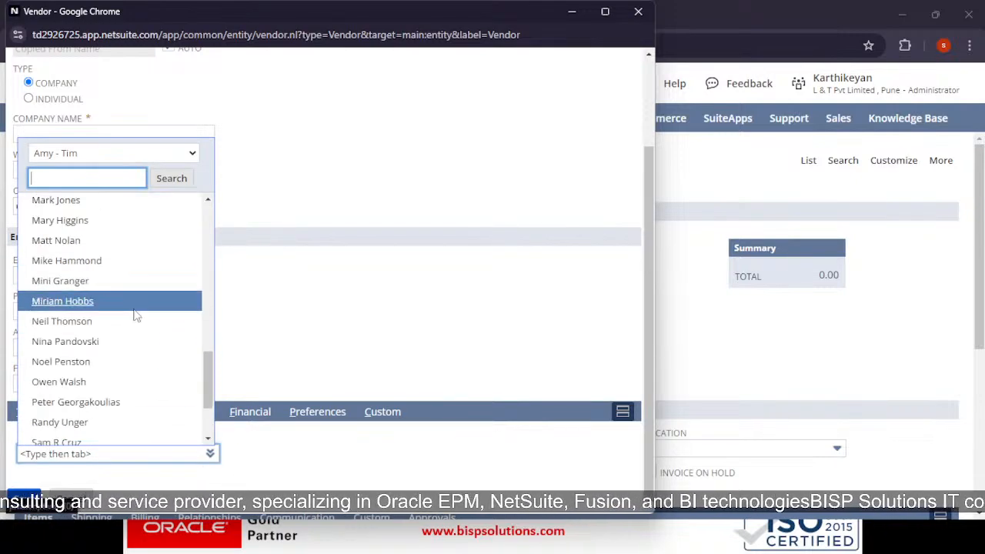
{"action": "scroll", "coordinate": [129, 342], "scroll_direction": "up", "scroll_amount": 5}
{"action": "scroll", "coordinate": [129, 348], "scroll_direction": "up", "scroll_amount": 5}
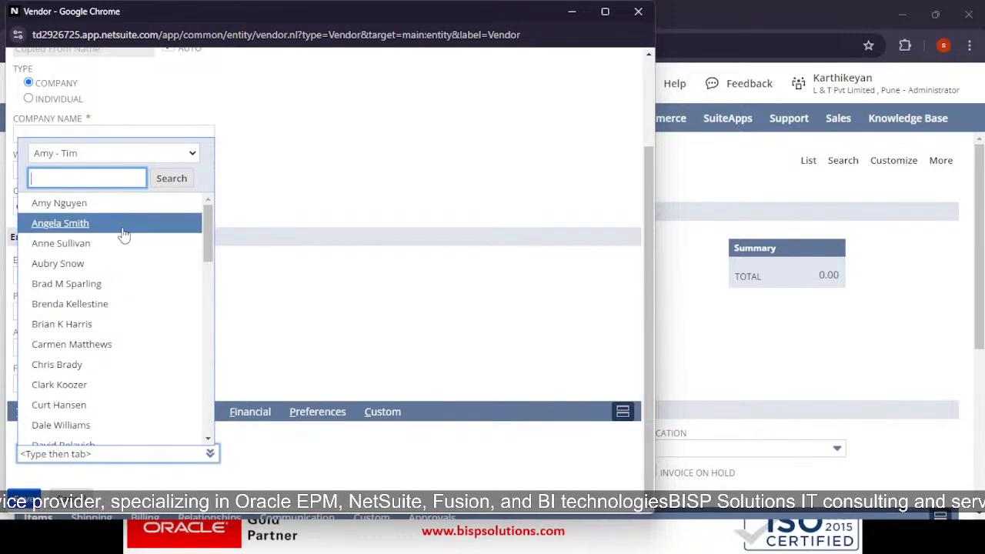
{"action": "scroll", "coordinate": [144, 377], "scroll_direction": "down", "scroll_amount": 4}
{"action": "left_click", "coordinate": [323, 325]}
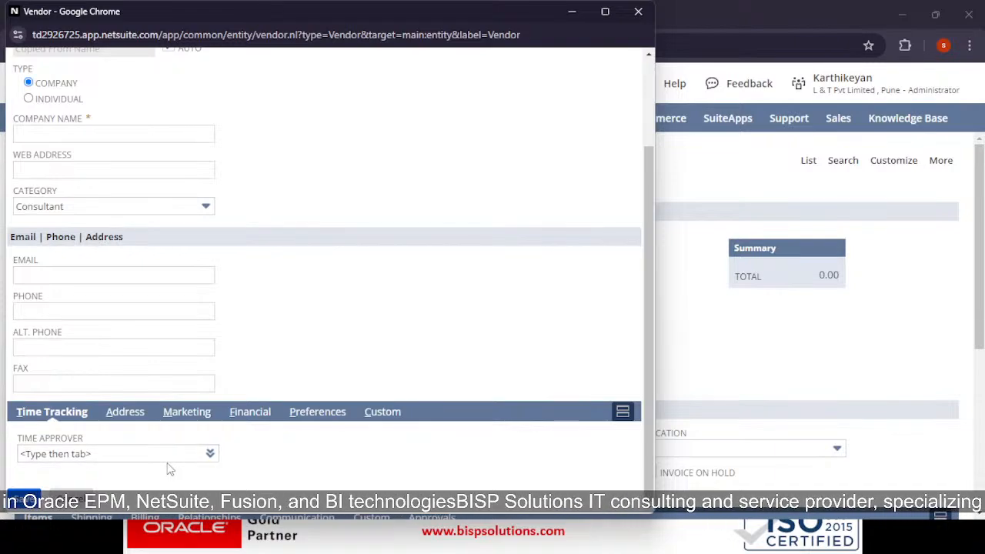
Examine the vendor's address settings and address entry form, as well as its marketing subscriptions.
{"action": "left_click", "coordinate": [134, 420]}
{"action": "scroll", "coordinate": [134, 422], "scroll_direction": "down", "scroll_amount": 2}
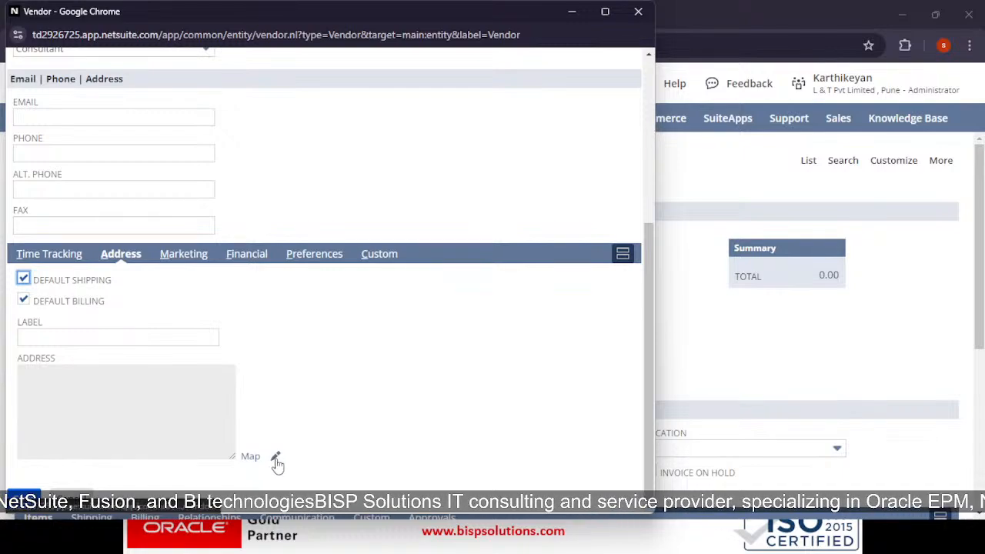
{"action": "left_click", "coordinate": [276, 456]}
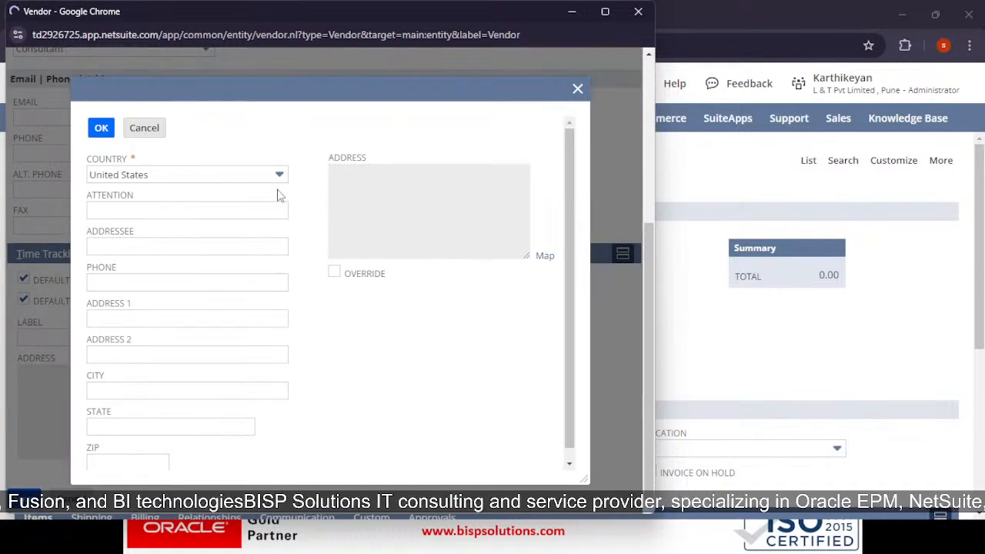
{"action": "left_click", "coordinate": [578, 89]}
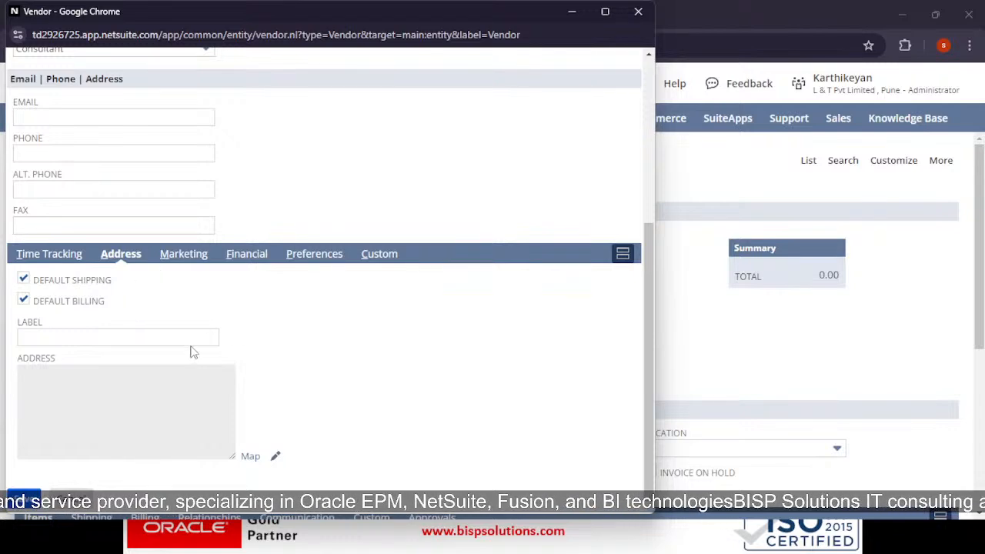
{"action": "left_click", "coordinate": [188, 256]}
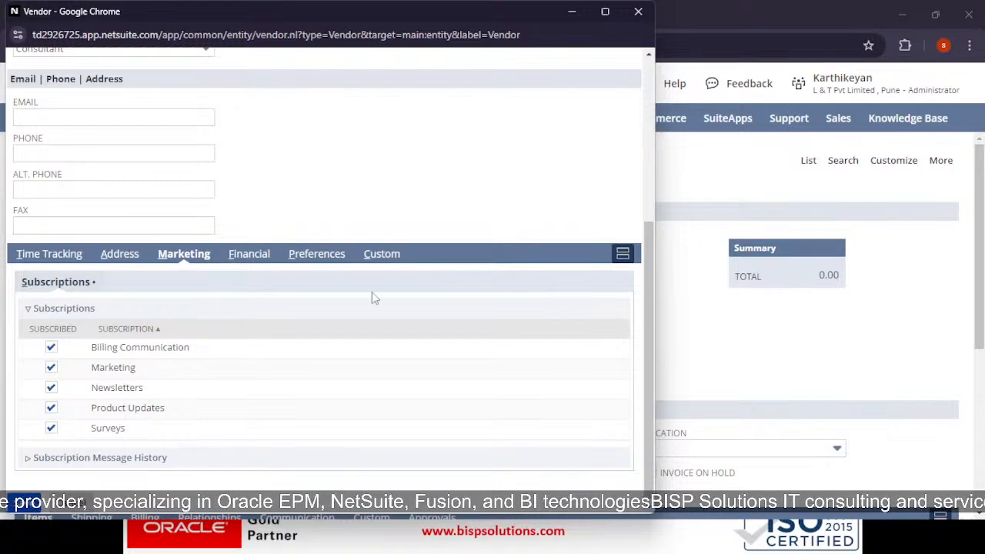
Review the vendor's financial account fields, the default expense account choices and the new payables account form without entering anything.
{"action": "left_click", "coordinate": [263, 266]}
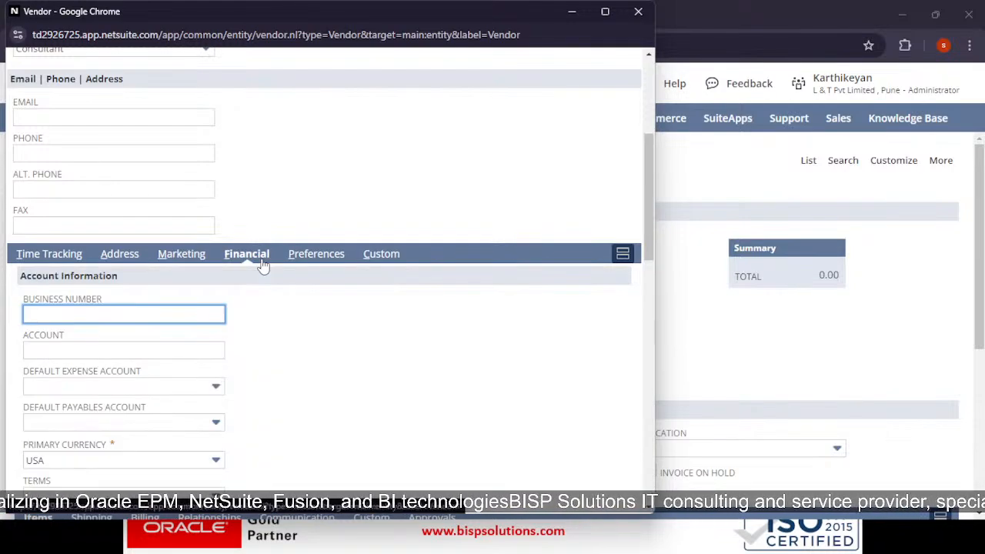
{"action": "scroll", "coordinate": [235, 437], "scroll_direction": "down", "scroll_amount": 1}
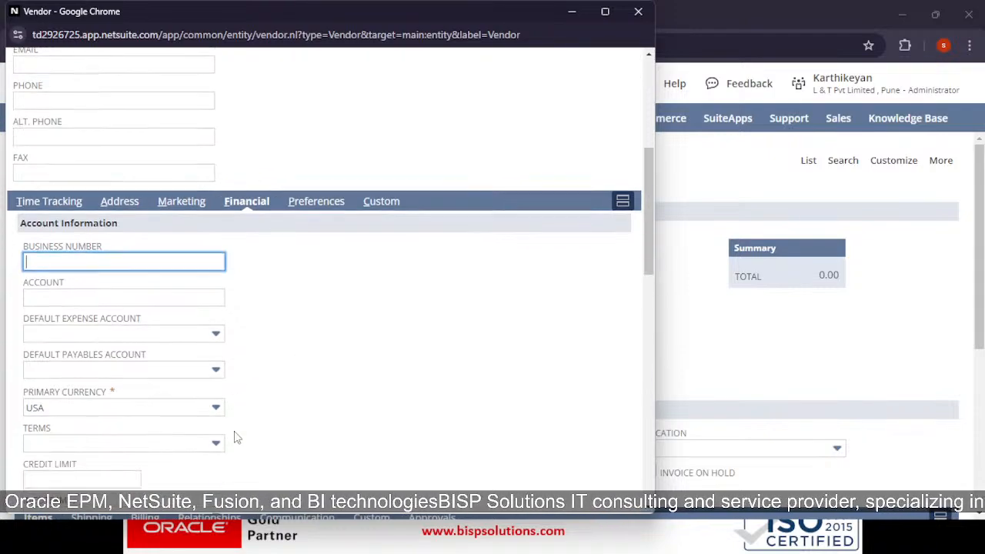
{"action": "scroll", "coordinate": [310, 416], "scroll_direction": "down", "scroll_amount": 5}
{"action": "scroll", "coordinate": [239, 406], "scroll_direction": "up", "scroll_amount": 5}
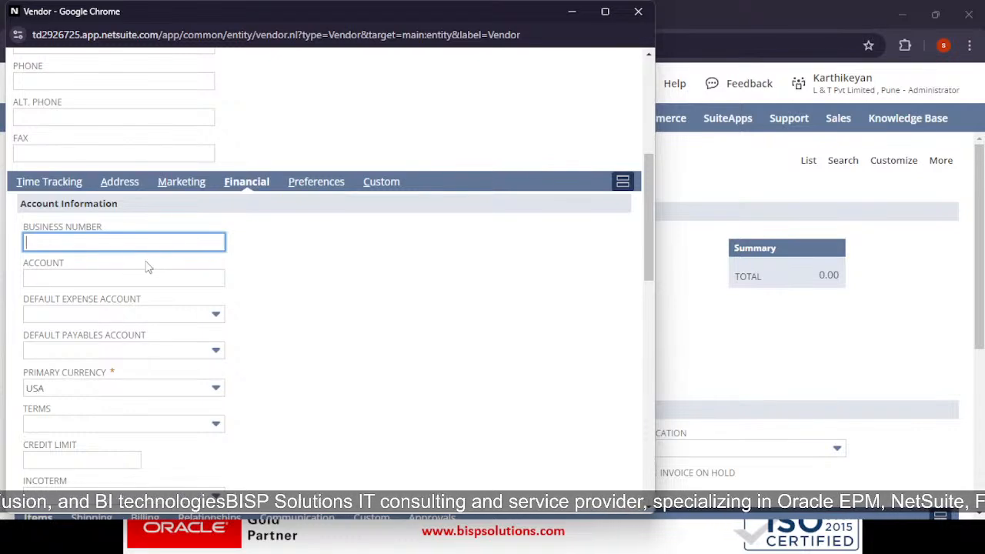
{"action": "left_click", "coordinate": [216, 316]}
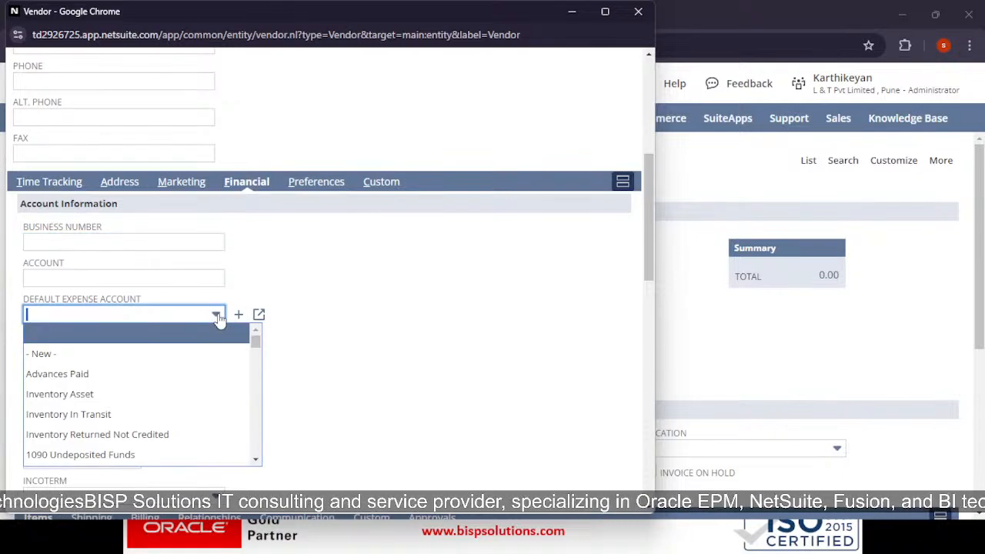
{"action": "scroll", "coordinate": [227, 363], "scroll_direction": "down", "scroll_amount": 10}
{"action": "scroll", "coordinate": [235, 385], "scroll_direction": "up", "scroll_amount": 5}
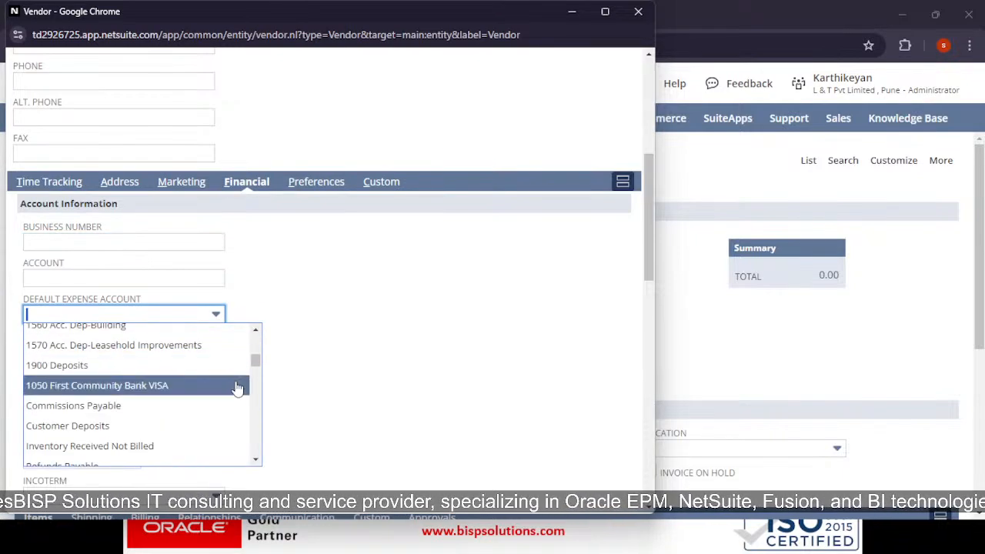
{"action": "scroll", "coordinate": [236, 388], "scroll_direction": "up", "scroll_amount": 6}
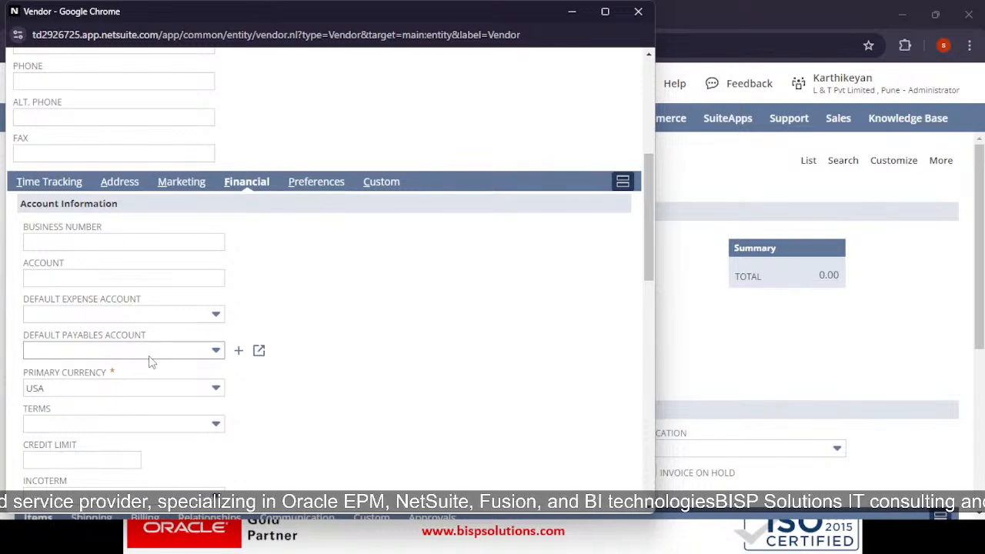
{"action": "left_click", "coordinate": [237, 351]}
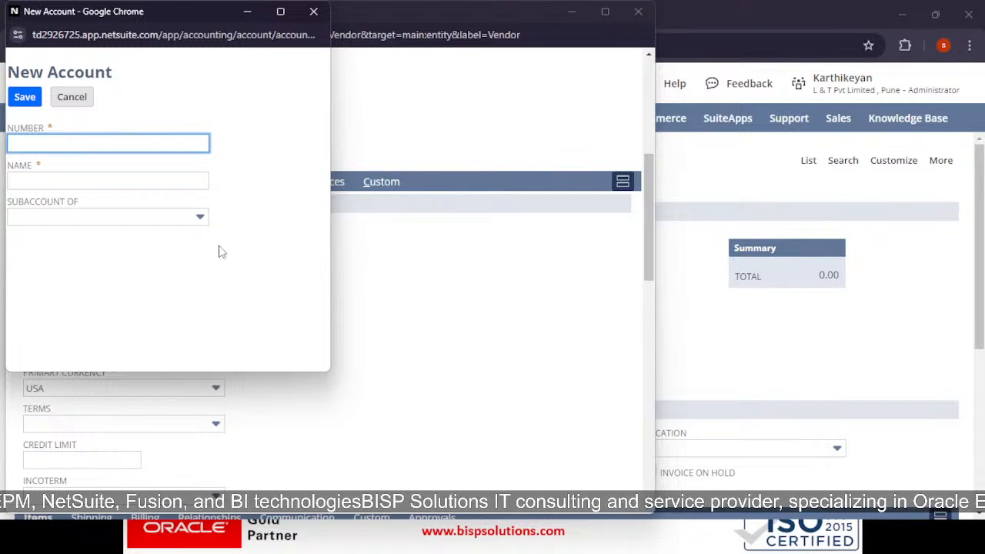
{"action": "left_click", "coordinate": [314, 11]}
Add india to the vendor's currencies and try to save the vendor record.
{"action": "scroll", "coordinate": [241, 341], "scroll_direction": "down", "scroll_amount": 15}
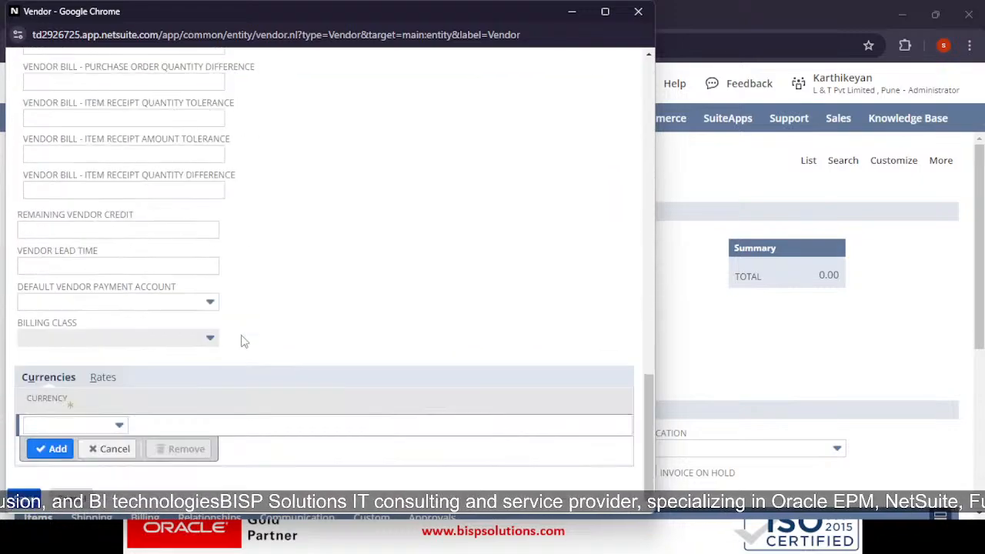
{"action": "left_click", "coordinate": [119, 427]}
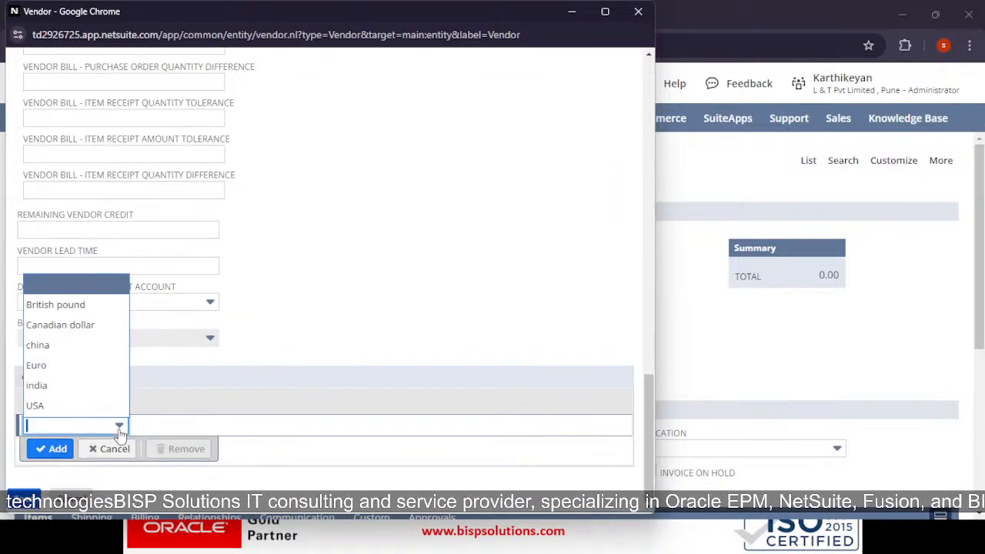
{"action": "left_click", "coordinate": [100, 385]}
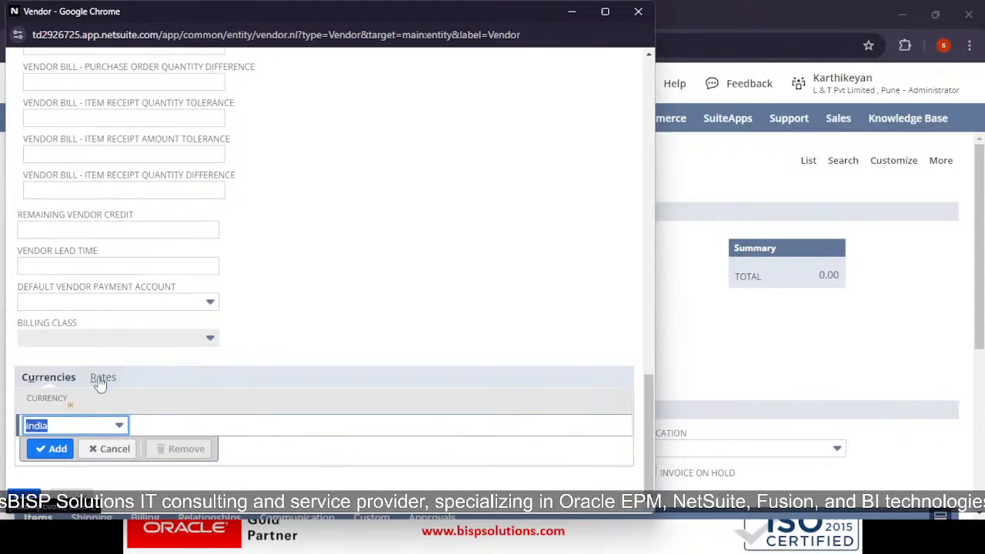
{"action": "left_click", "coordinate": [47, 449]}
{"action": "scroll", "coordinate": [181, 431], "scroll_direction": "up", "scroll_amount": 15}
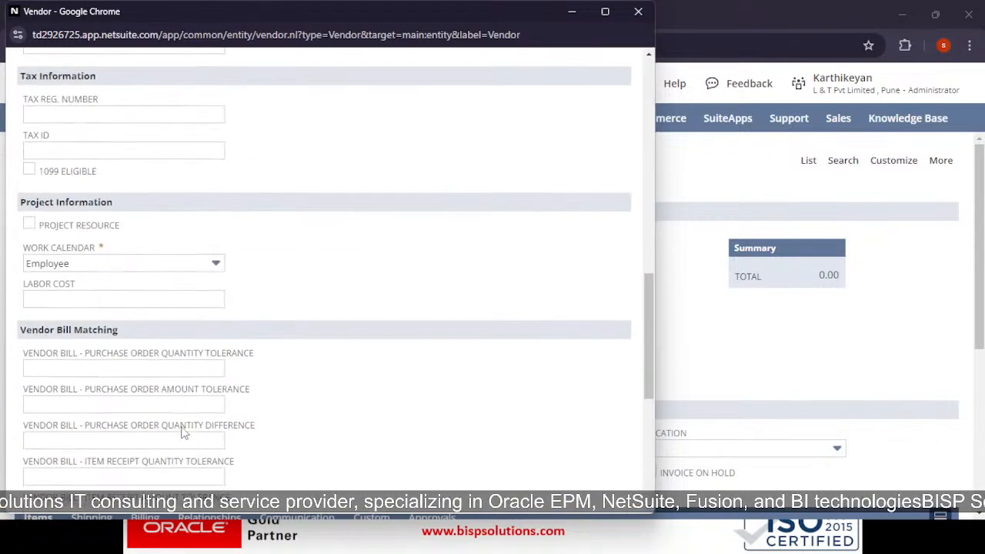
{"action": "scroll", "coordinate": [227, 394], "scroll_direction": "down", "scroll_amount": 15}
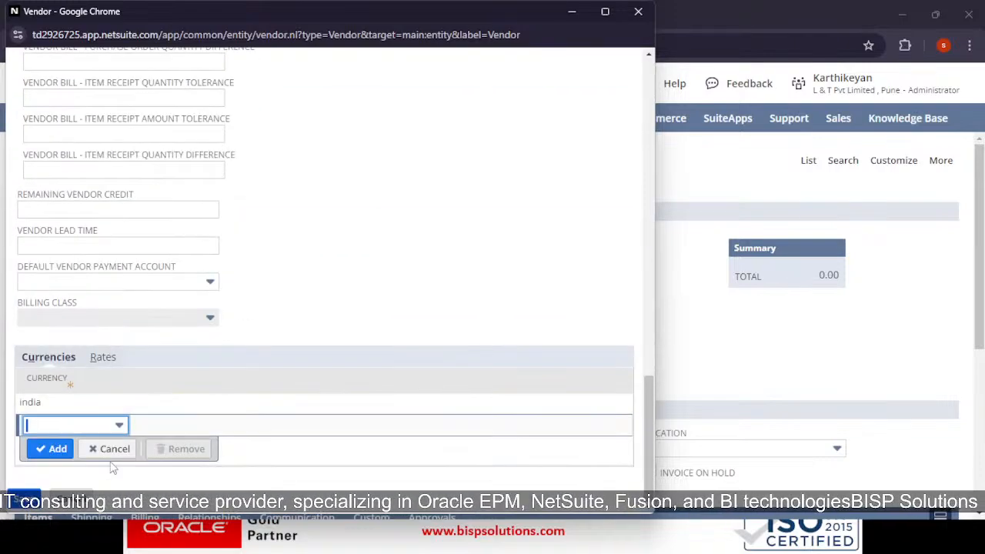
{"action": "left_click", "coordinate": [33, 510]}
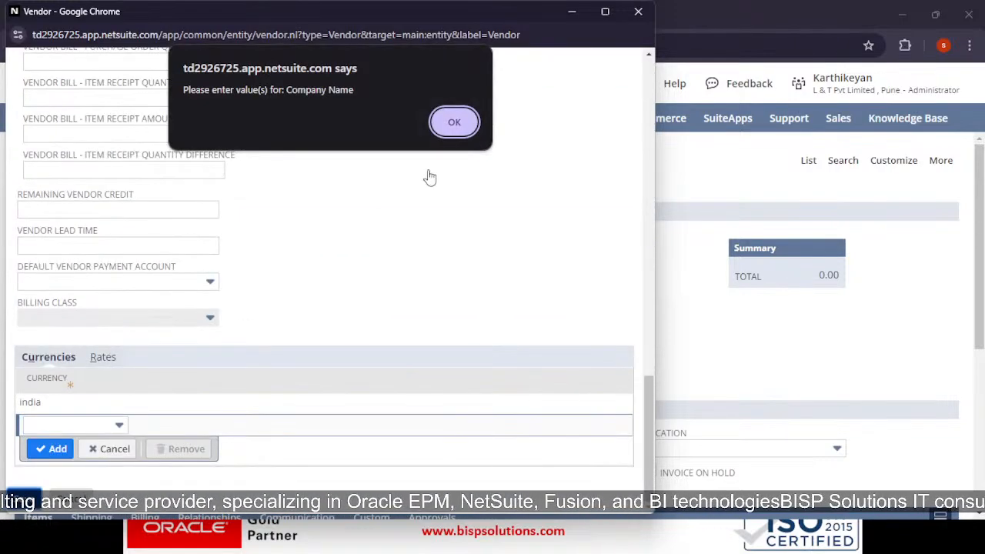
Dismiss the company name warning and close the new vendor window, discarding the unsaved vendor record.
{"action": "key", "text": "Return"}
{"action": "left_click", "coordinate": [637, 11]}
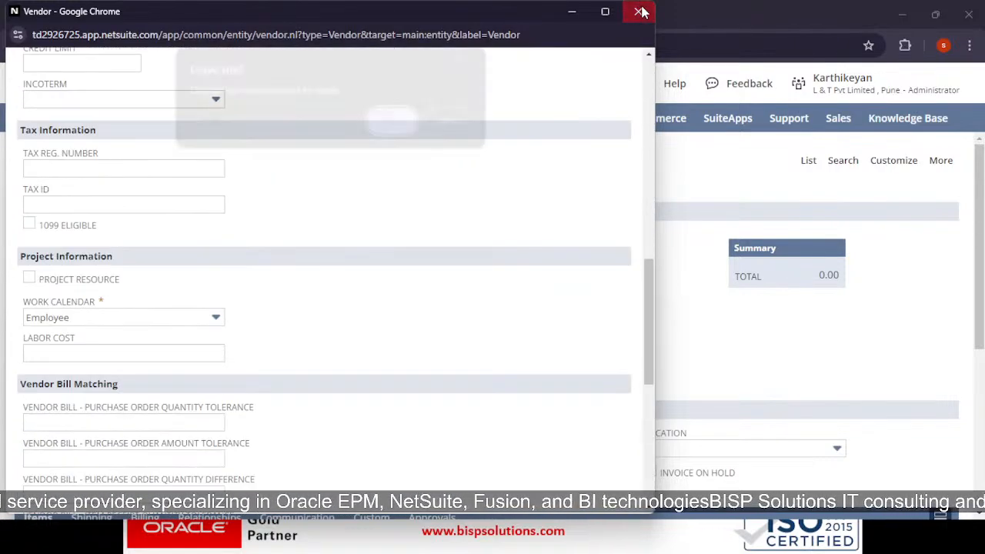
{"action": "left_click", "coordinate": [393, 121]}
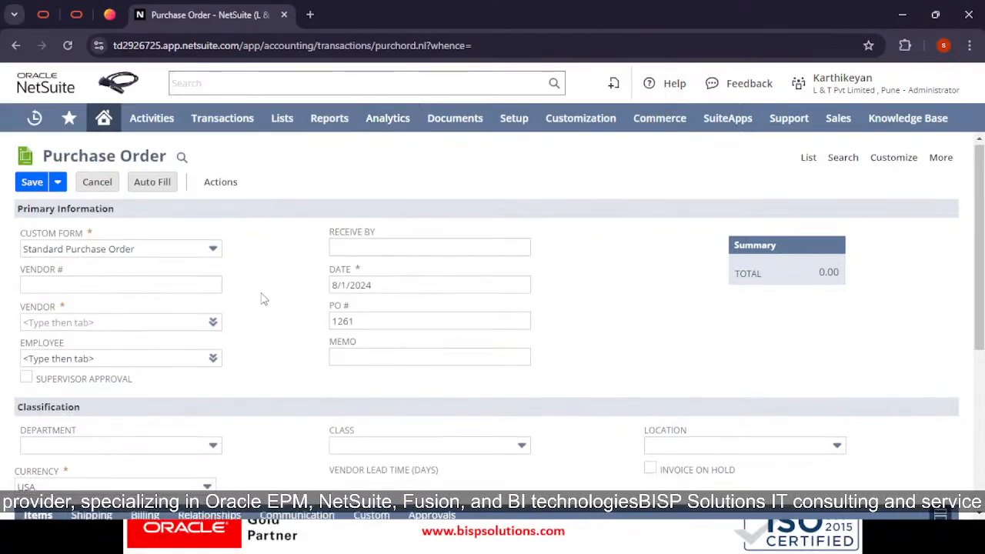
Add the Brother All-in-One Printer/Copier/Scanner/Fax from the item list to the purchase order with quantity 1.
{"action": "scroll", "coordinate": [259, 297], "scroll_direction": "down", "scroll_amount": 5}
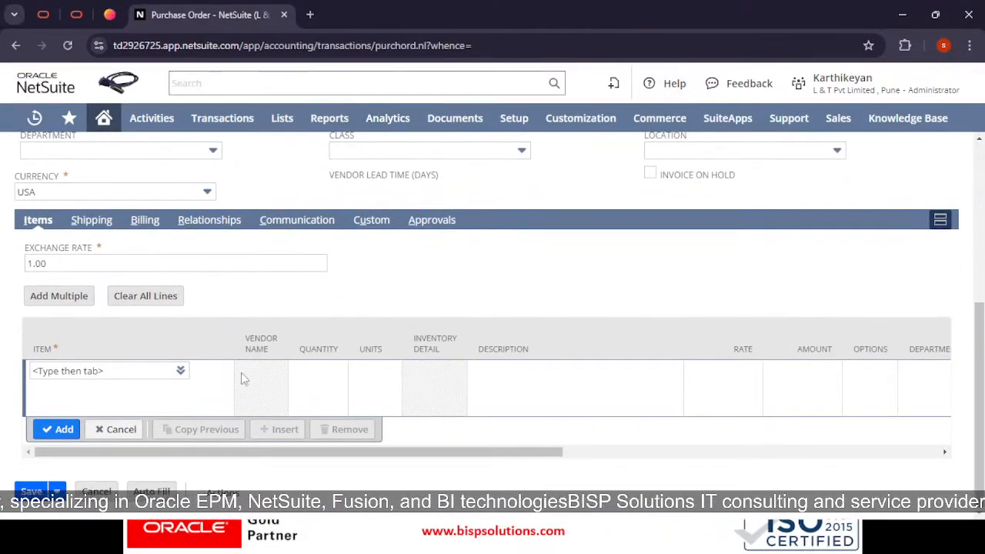
{"action": "mouse_move", "coordinate": [179, 379]}
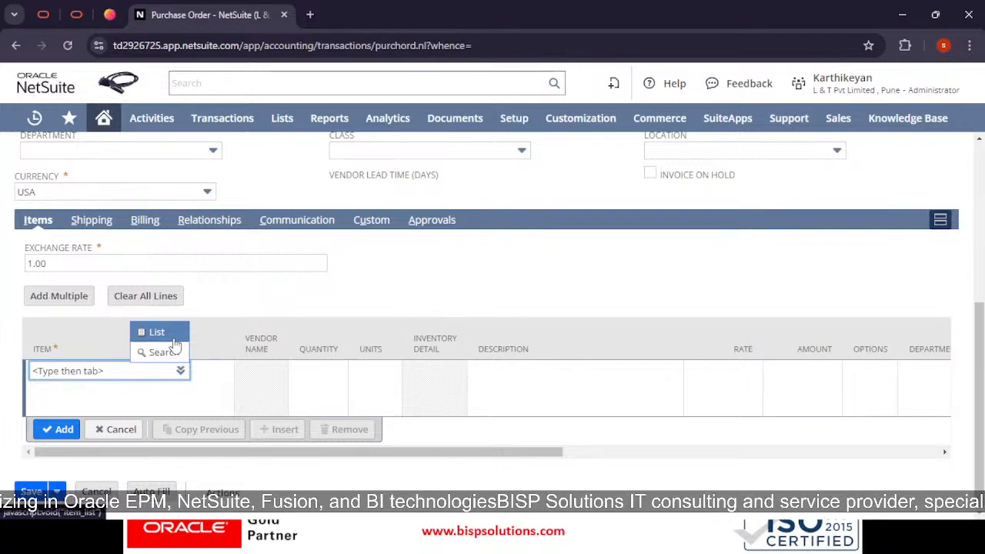
{"action": "left_click", "coordinate": [174, 339]}
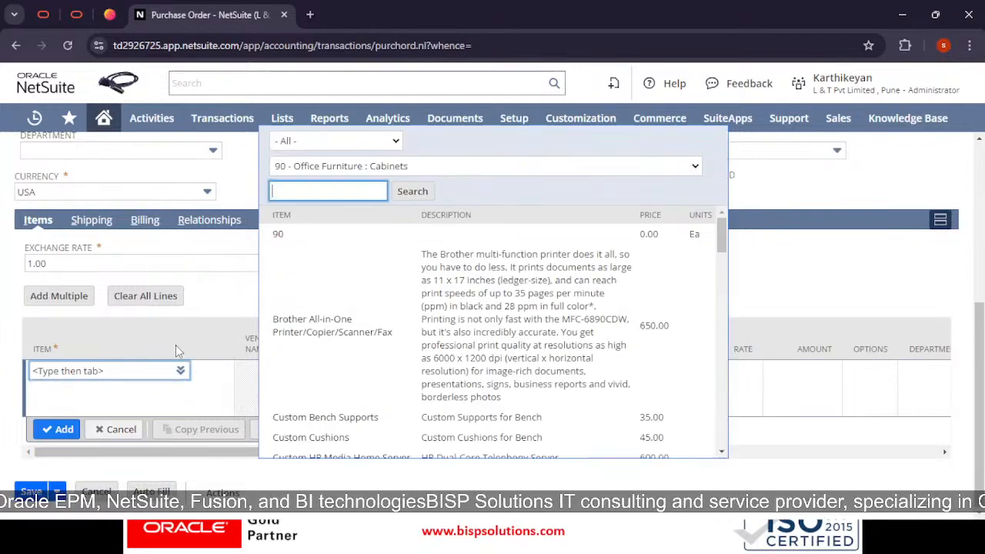
{"action": "left_click", "coordinate": [307, 330]}
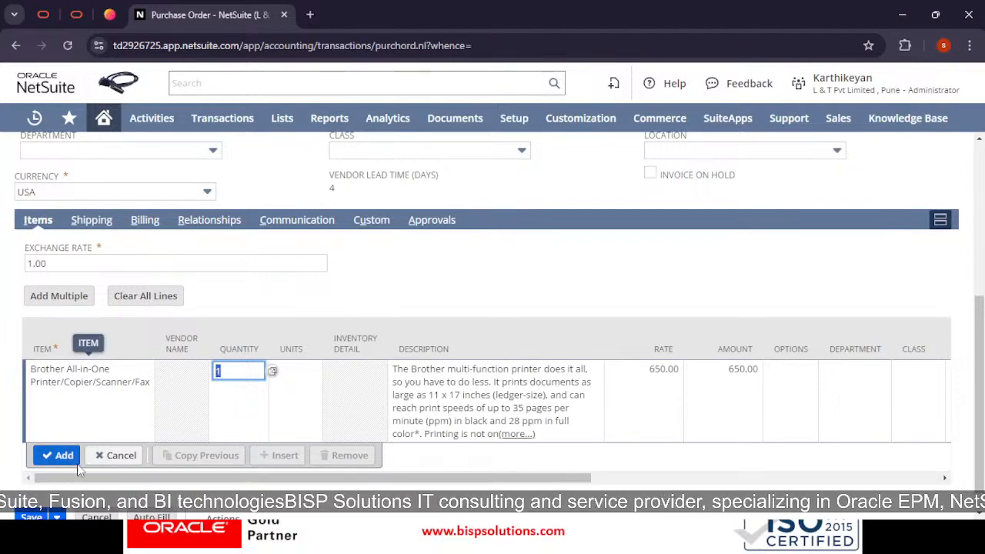
{"action": "left_click", "coordinate": [63, 458]}
Add the Dell Laptop from the item list as the second purchase order line with quantity 1.
{"action": "scroll", "coordinate": [116, 415], "scroll_direction": "down", "scroll_amount": 1}
{"action": "left_click", "coordinate": [180, 371]}
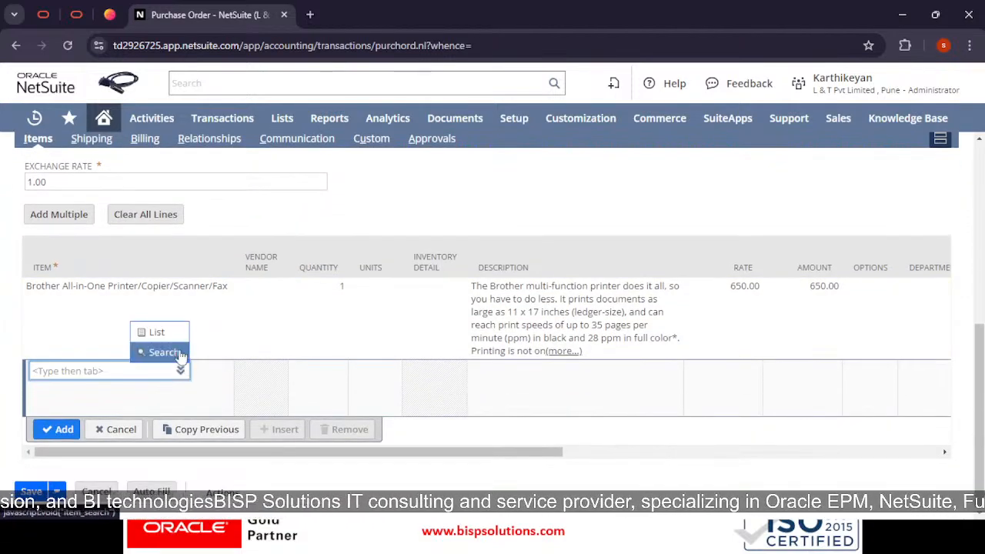
{"action": "left_click", "coordinate": [174, 341]}
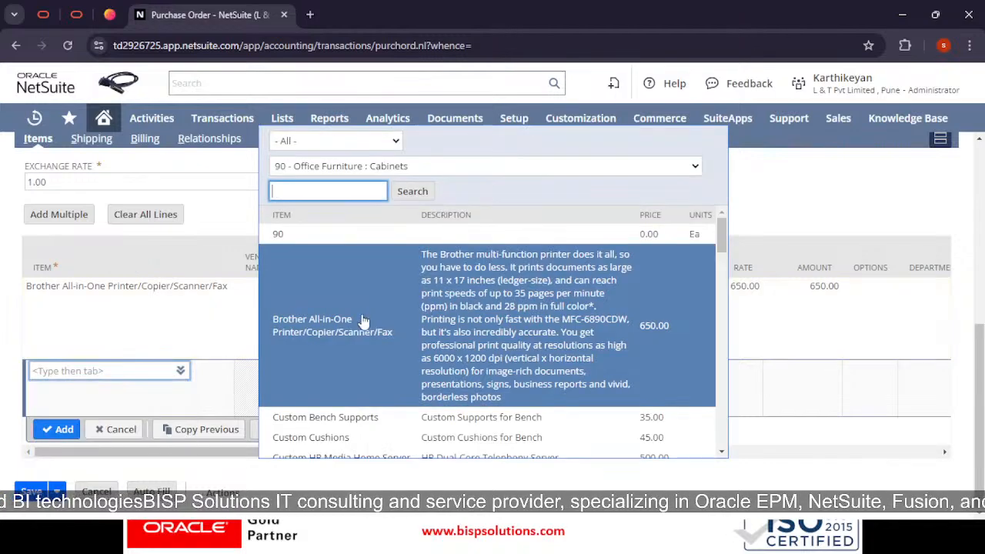
{"action": "key", "text": "Down"}
{"action": "left_click", "coordinate": [319, 353]}
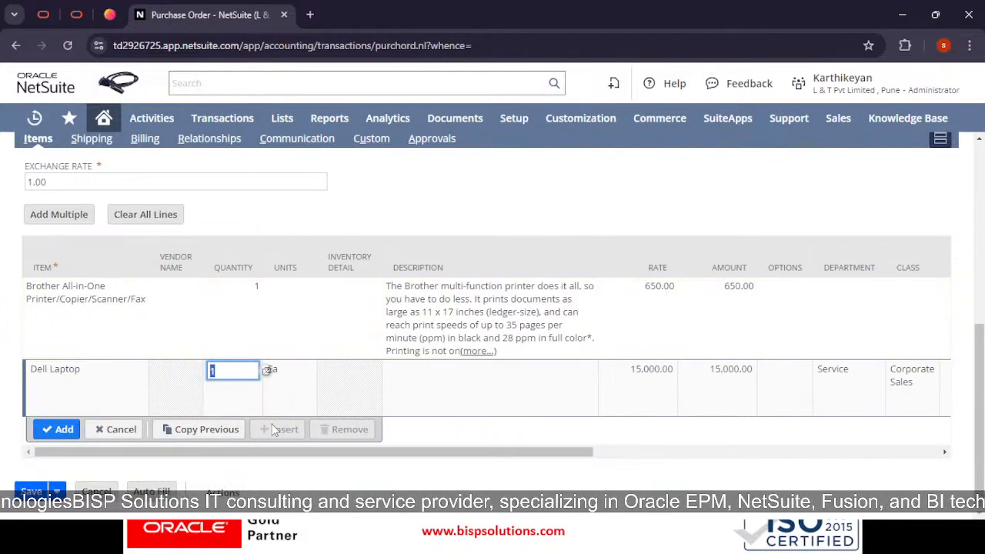
{"action": "left_click", "coordinate": [57, 429]}
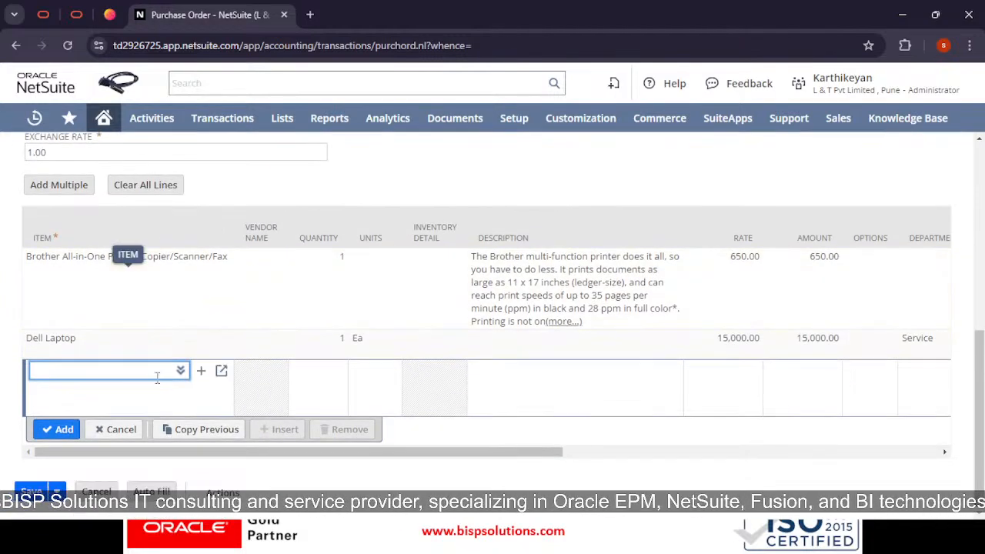
Add the Designer Chair from the item list as the third line of the purchase order.
{"action": "left_click", "coordinate": [180, 370]}
{"action": "left_click", "coordinate": [154, 331]}
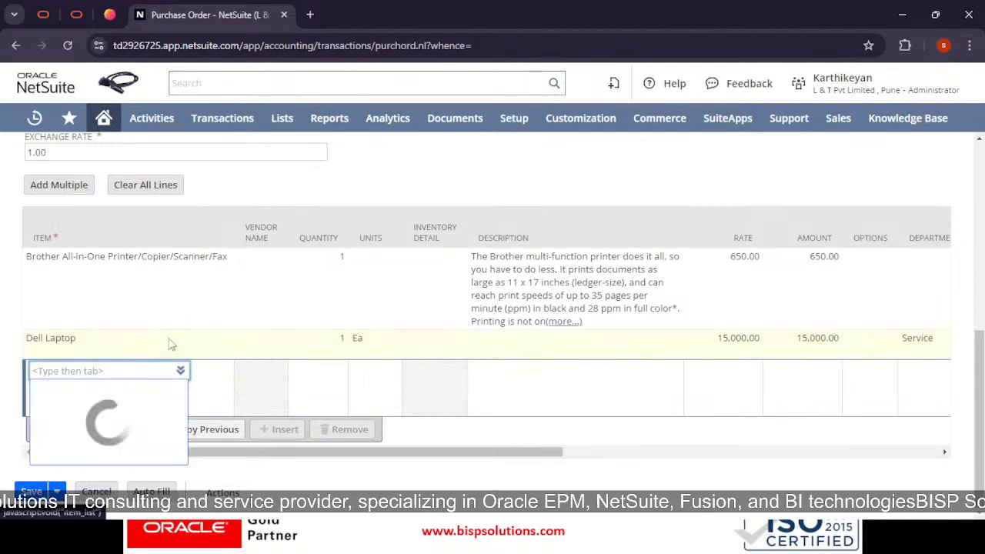
{"action": "scroll", "coordinate": [293, 342], "scroll_direction": "down", "scroll_amount": 5}
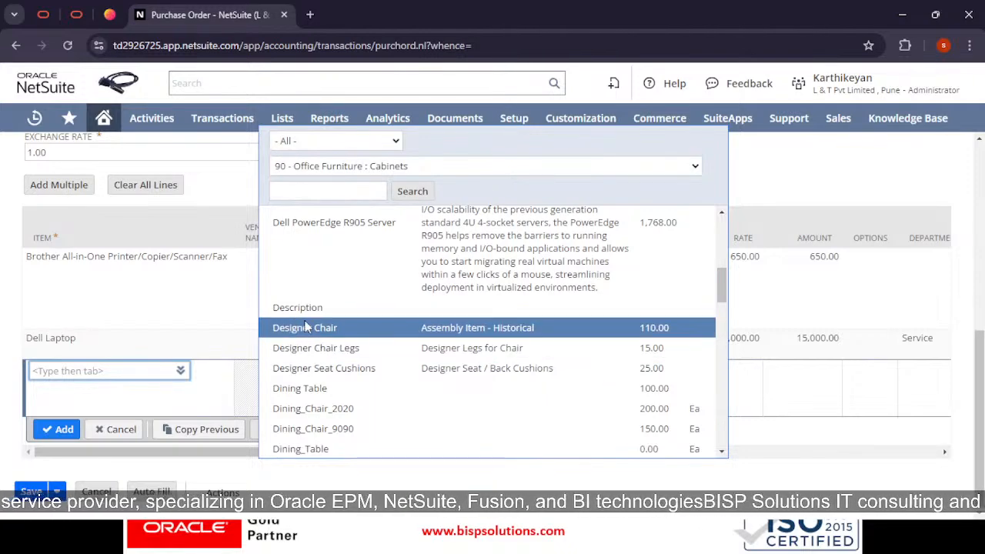
{"action": "left_click", "coordinate": [320, 327]}
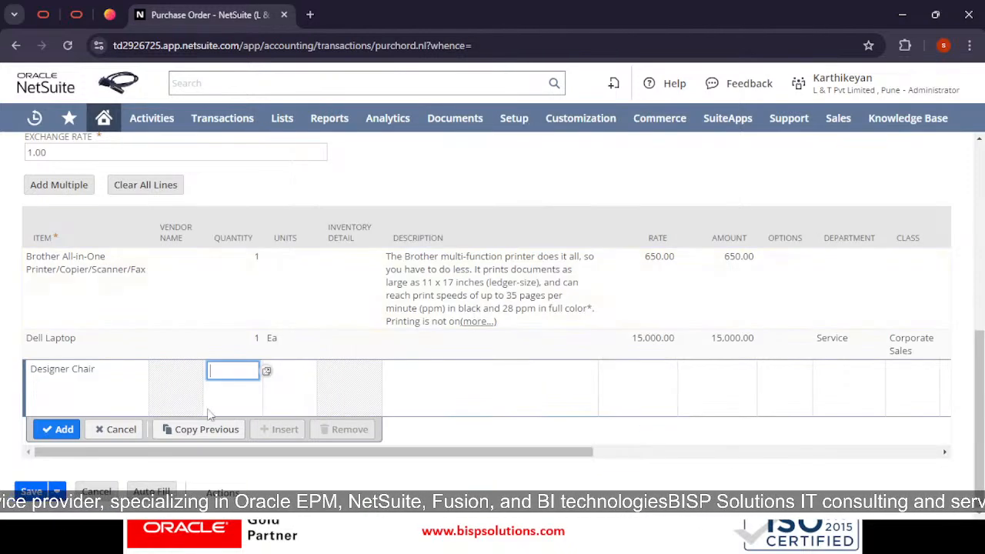
{"action": "left_click", "coordinate": [61, 429]}
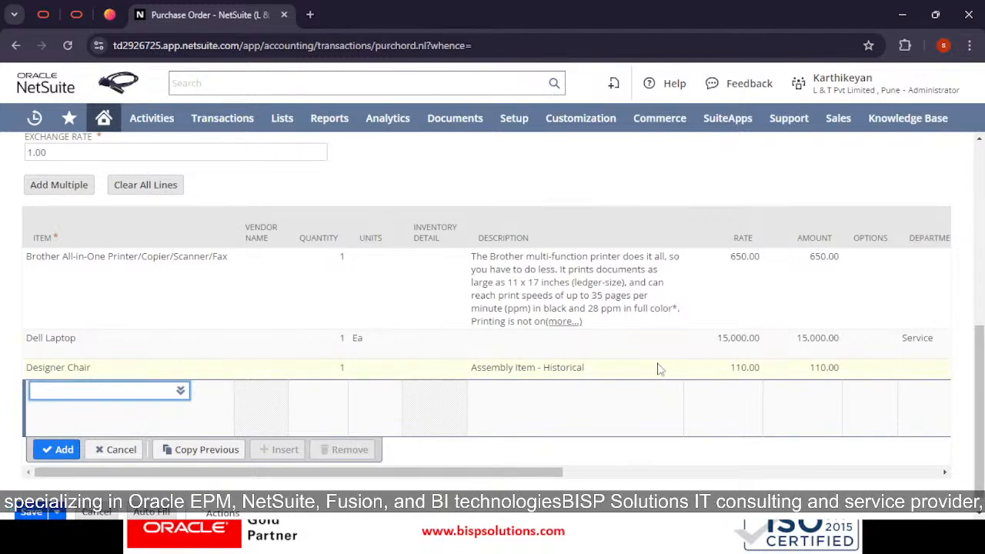
Choose Oneplus as the required e-mail value among the purchase order's custom fields.
{"action": "scroll", "coordinate": [111, 280], "scroll_direction": "up", "scroll_amount": 4}
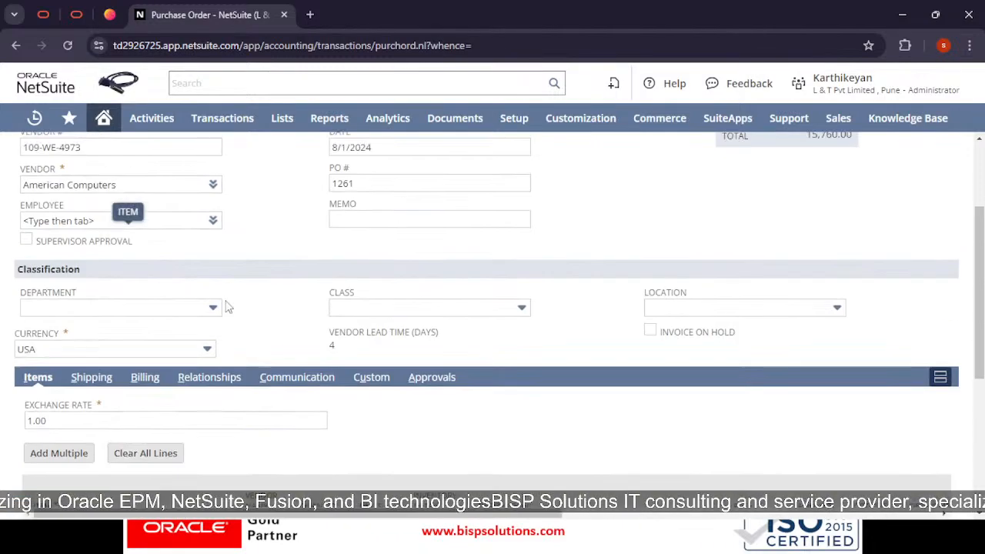
{"action": "left_click", "coordinate": [306, 382]}
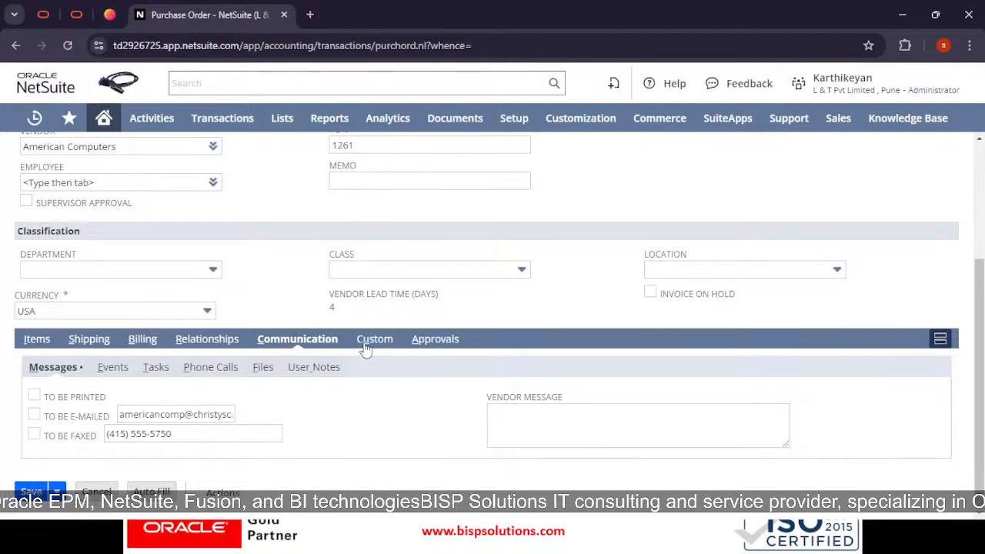
{"action": "left_click", "coordinate": [366, 340]}
{"action": "left_click", "coordinate": [230, 381]}
{"action": "left_click", "coordinate": [141, 444]}
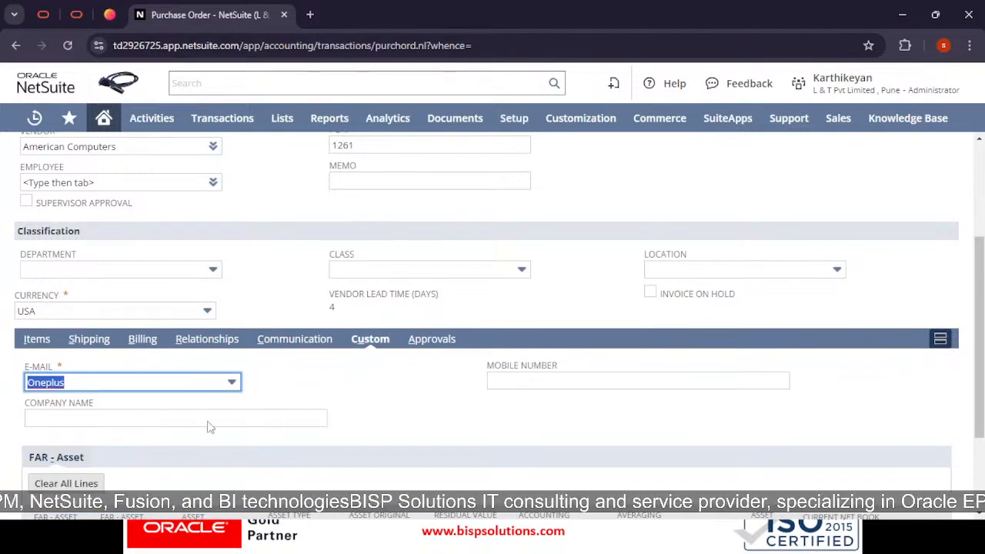
Try to add a FAR - Asset line without filling in its required details.
{"action": "scroll", "coordinate": [210, 427], "scroll_direction": "down", "scroll_amount": 2}
{"action": "left_click", "coordinate": [65, 445]}
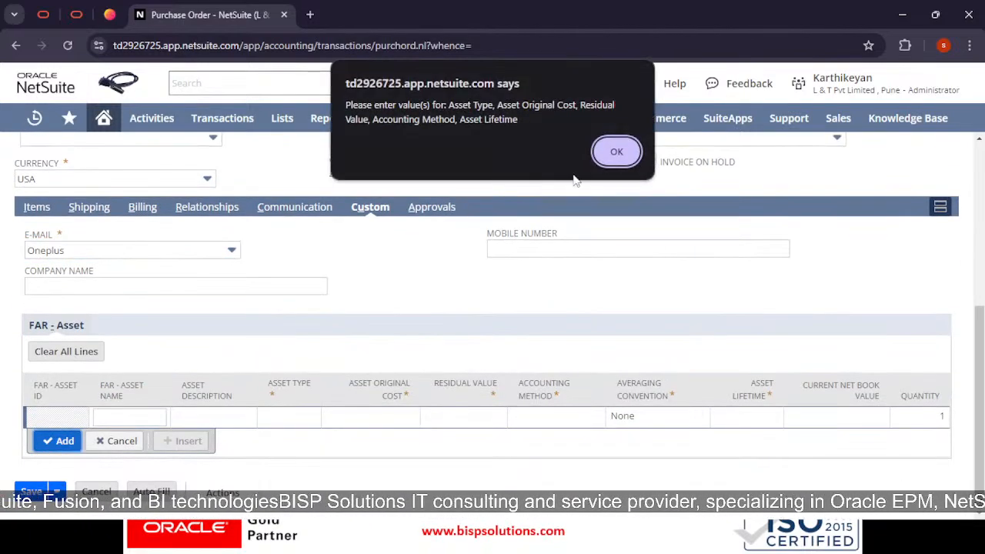
{"action": "left_click", "coordinate": [600, 157]}
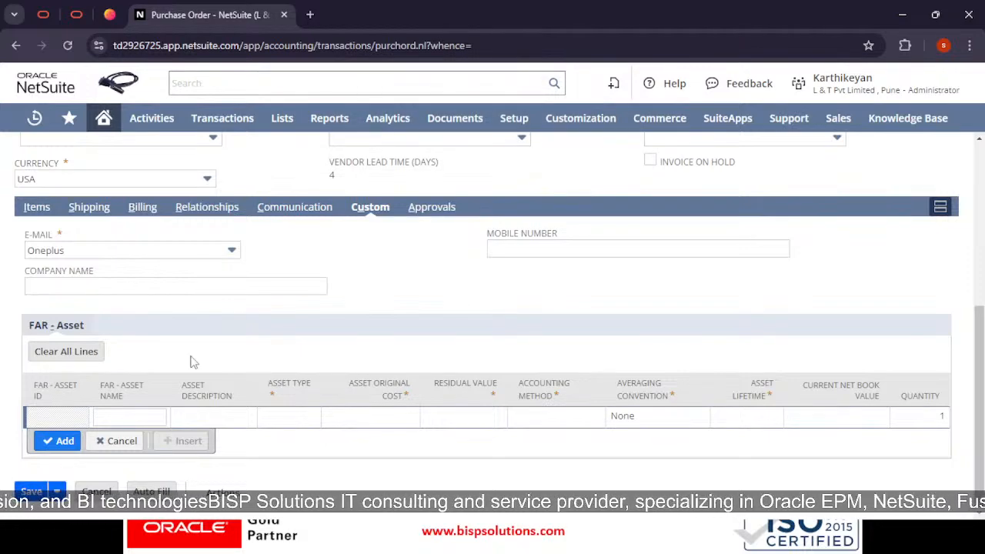
Check the vendor details in the primary information and try to save the purchase order.
{"action": "scroll", "coordinate": [73, 439], "scroll_direction": "up", "scroll_amount": 5}
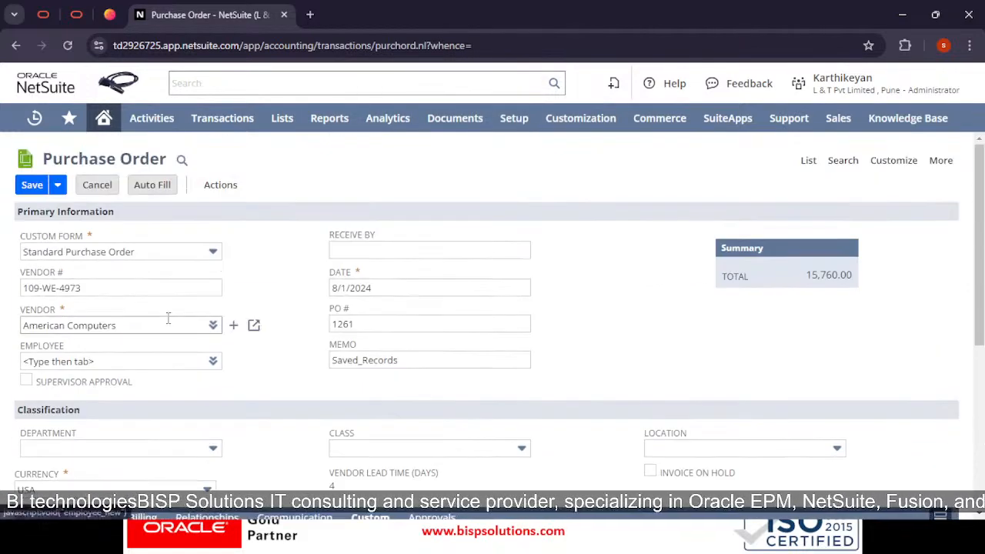
{"action": "left_click", "coordinate": [145, 323]}
{"action": "left_click", "coordinate": [136, 288]}
{"action": "scroll", "coordinate": [137, 287], "scroll_direction": "down", "scroll_amount": 4}
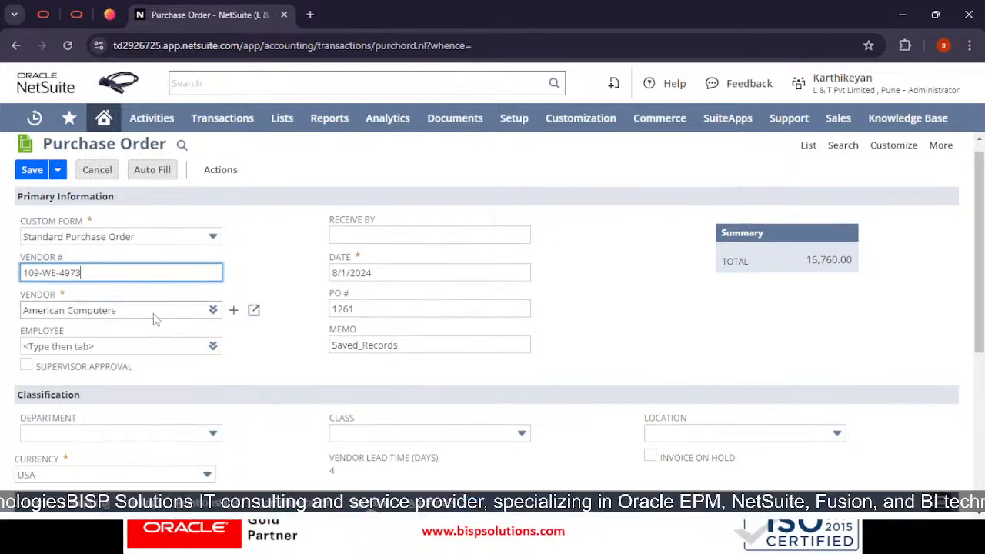
{"action": "scroll", "coordinate": [4, 160], "scroll_direction": "up", "scroll_amount": 3}
{"action": "scroll", "coordinate": [4, 159], "scroll_direction": "up", "scroll_amount": 3}
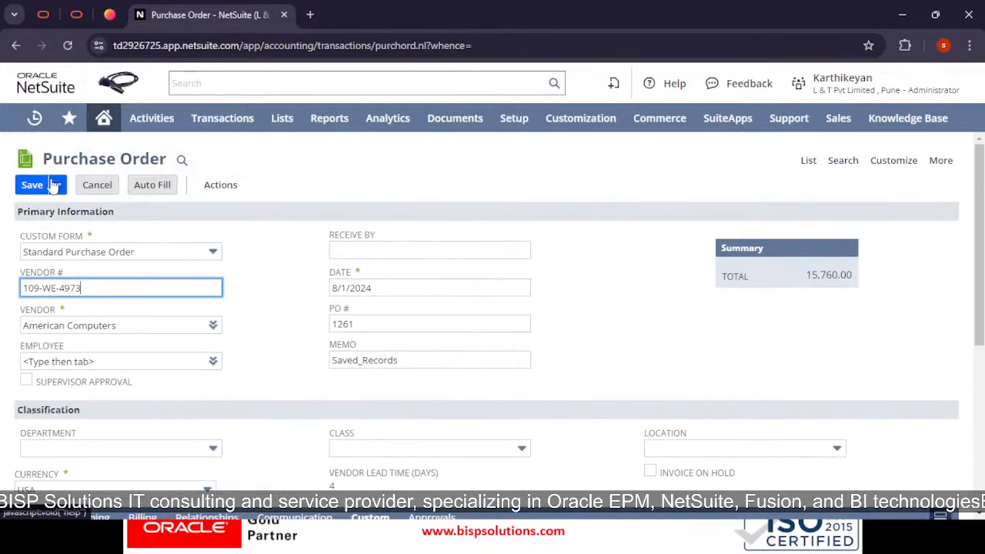
{"action": "left_click", "coordinate": [40, 187]}
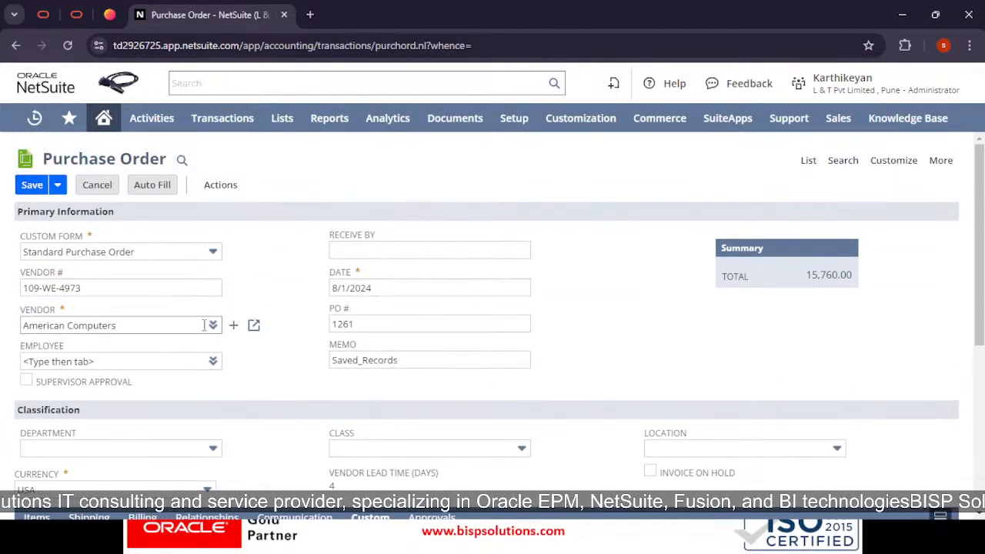
Leave the purchase order form without saving the changes and open the list of purchase orders.
{"action": "scroll", "coordinate": [214, 334], "scroll_direction": "down", "scroll_amount": 6}
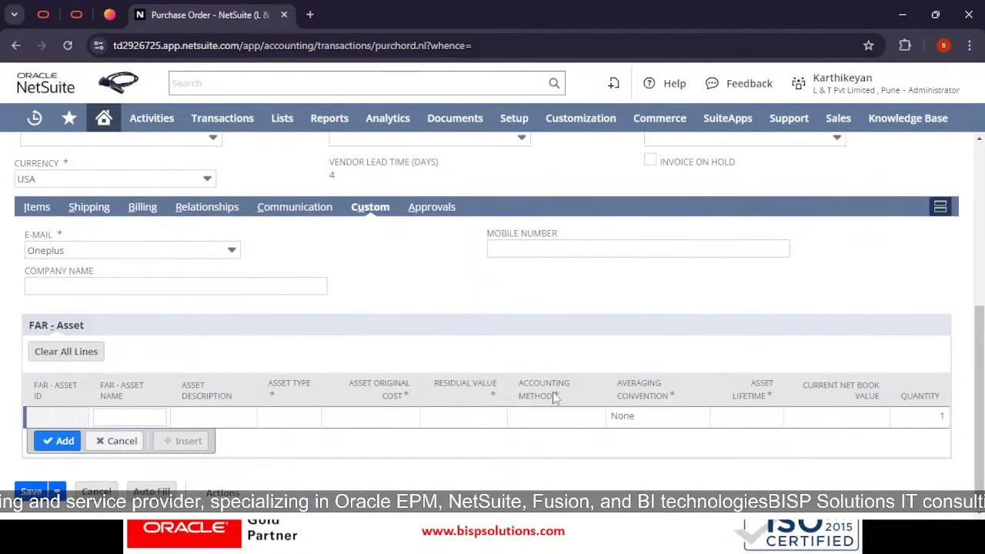
{"action": "scroll", "coordinate": [555, 397], "scroll_direction": "up", "scroll_amount": 6}
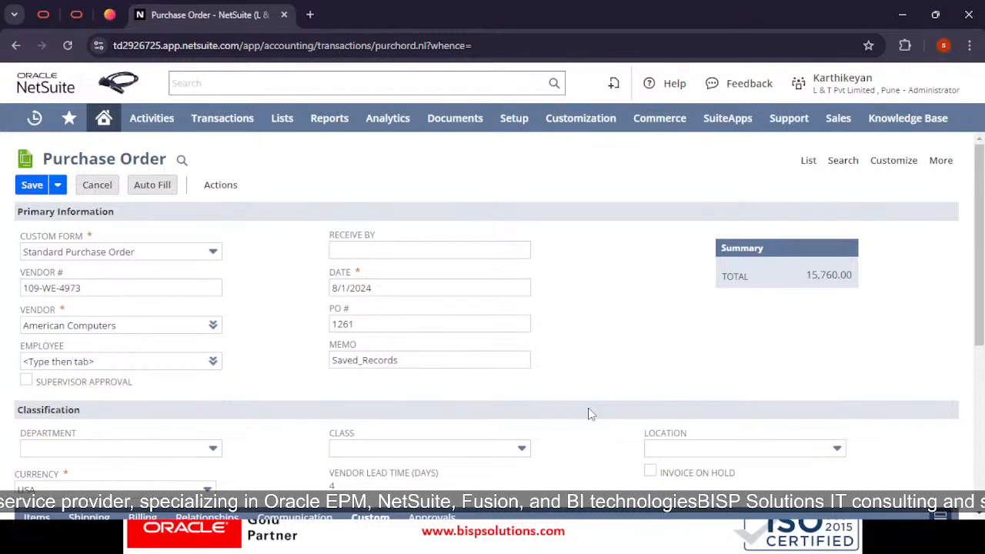
{"action": "scroll", "coordinate": [485, 416], "scroll_direction": "down", "scroll_amount": 3}
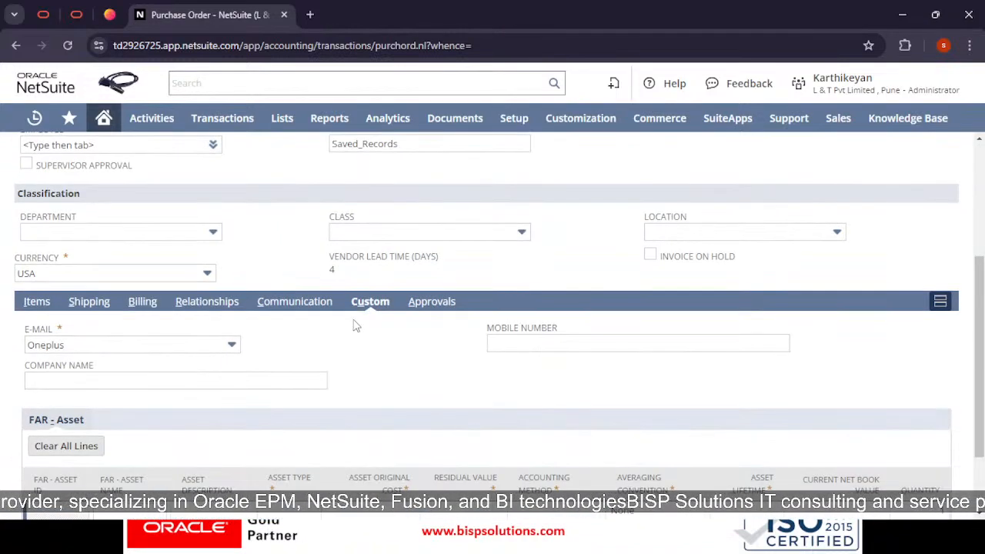
{"action": "scroll", "coordinate": [450, 369], "scroll_direction": "up", "scroll_amount": 3}
{"action": "left_click", "coordinate": [809, 162]}
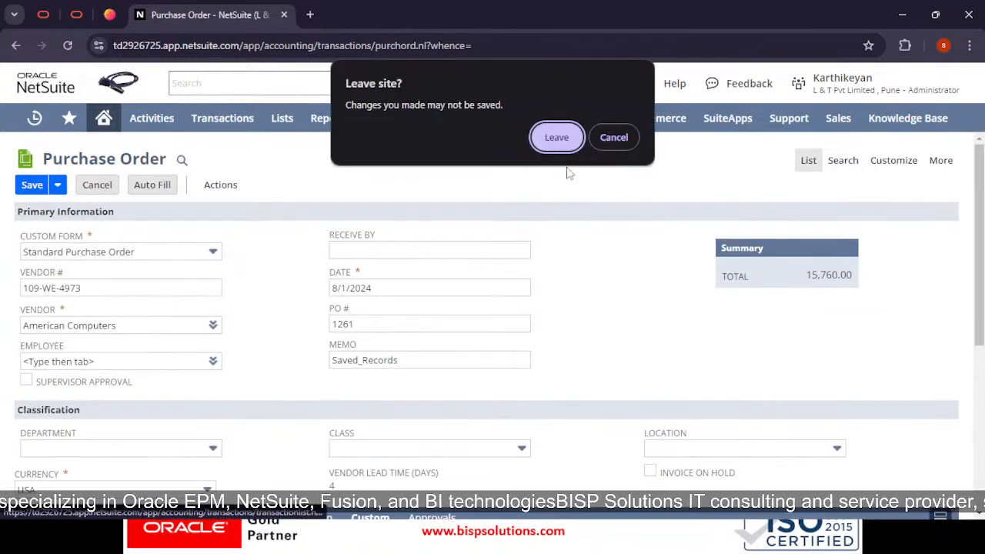
{"action": "left_click", "coordinate": [556, 135]}
Look through the existing purchase orders with their vendors, statuses and amounts.
{"action": "mouse_move", "coordinate": [555, 134]}
{"action": "scroll", "coordinate": [347, 301], "scroll_direction": "down", "scroll_amount": 6}
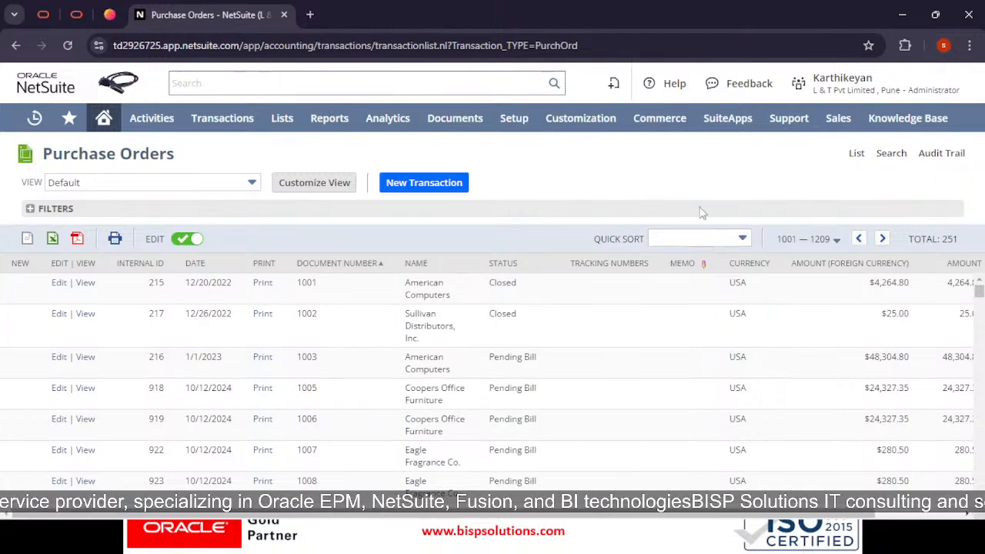
{"action": "scroll", "coordinate": [611, 323], "scroll_direction": "down", "scroll_amount": 4}
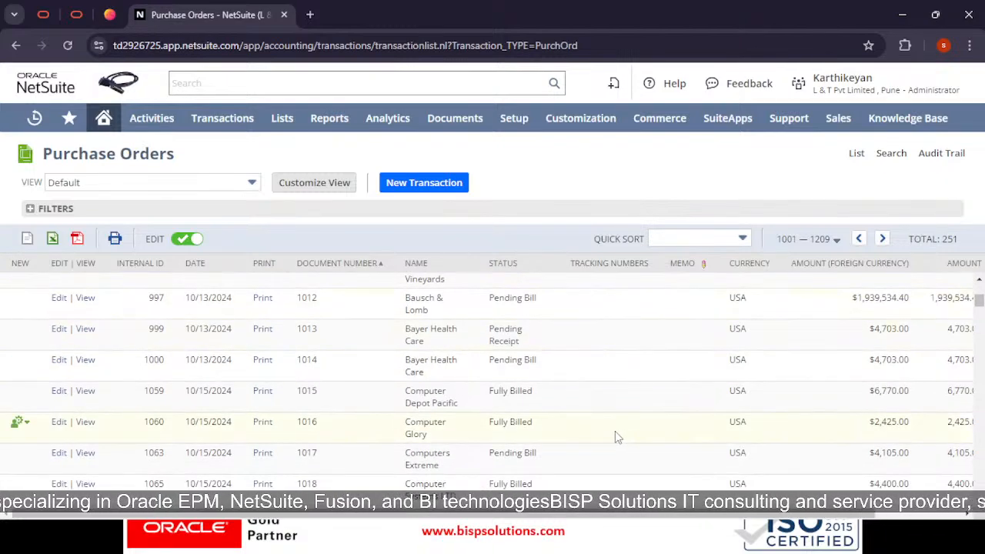
{"action": "scroll", "coordinate": [566, 430], "scroll_direction": "down", "scroll_amount": 5}
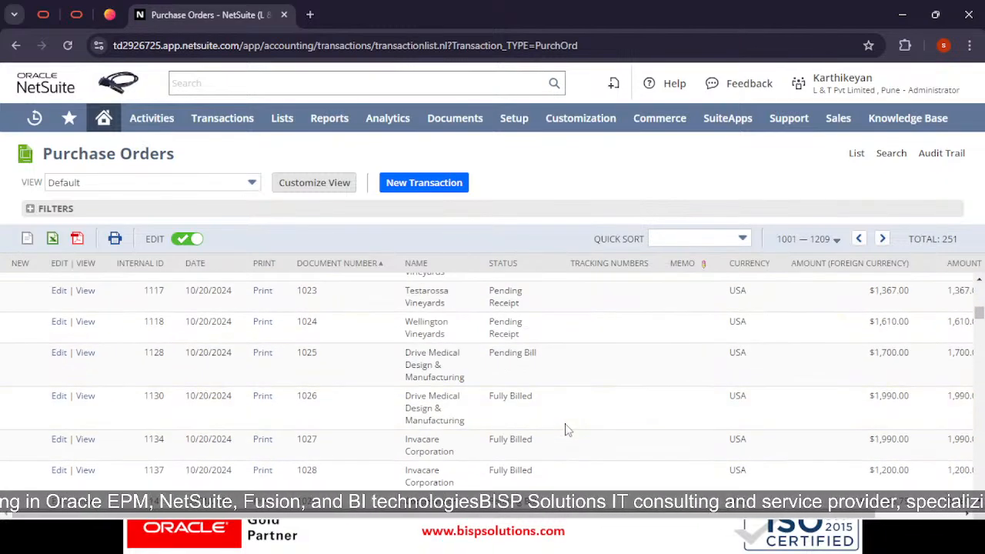
{"action": "scroll", "coordinate": [566, 429], "scroll_direction": "down", "scroll_amount": 15}
{"action": "scroll", "coordinate": [463, 416], "scroll_direction": "up", "scroll_amount": 5}
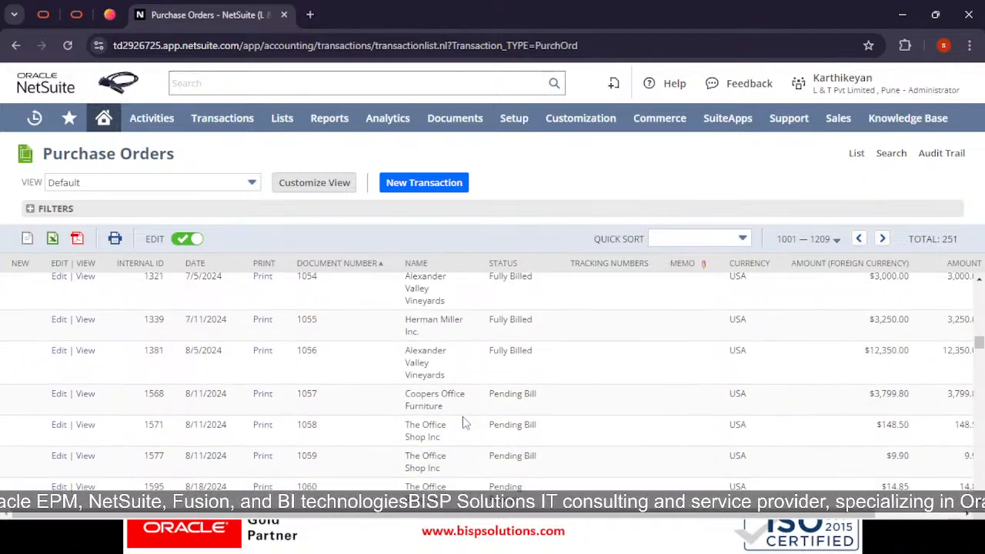
{"action": "scroll", "coordinate": [463, 416], "scroll_direction": "up", "scroll_amount": 15}
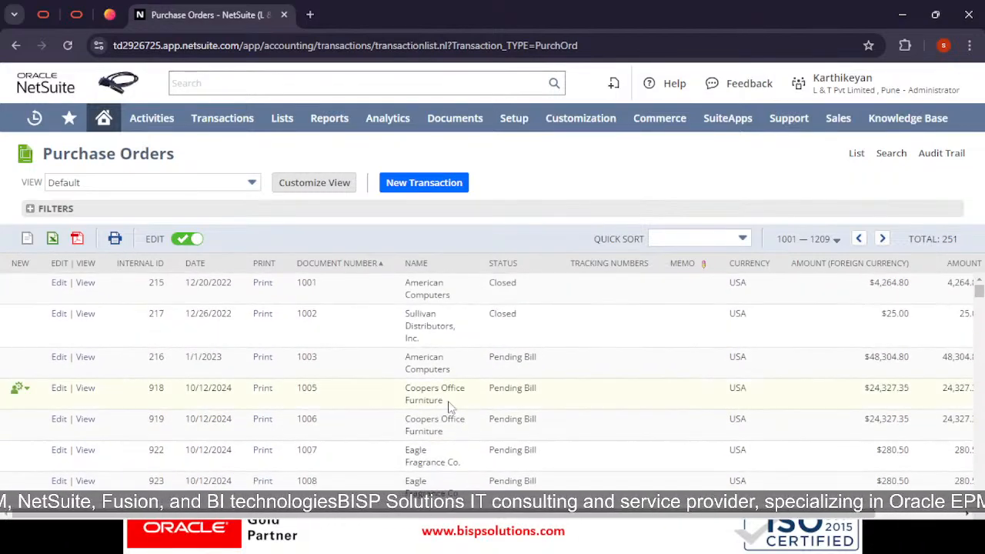
{"action": "key", "text": "alt+Tab"}
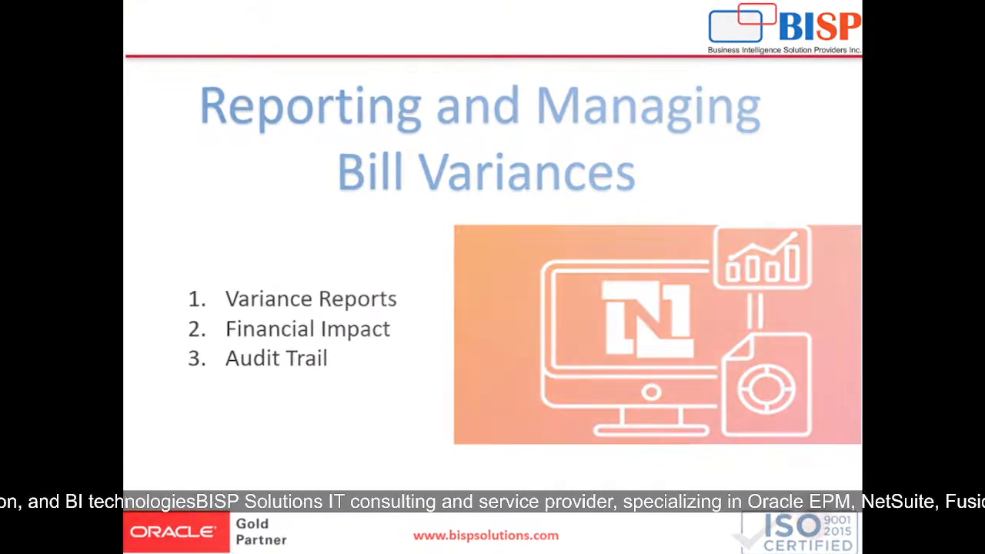
{"action": "key", "text": "Right"}
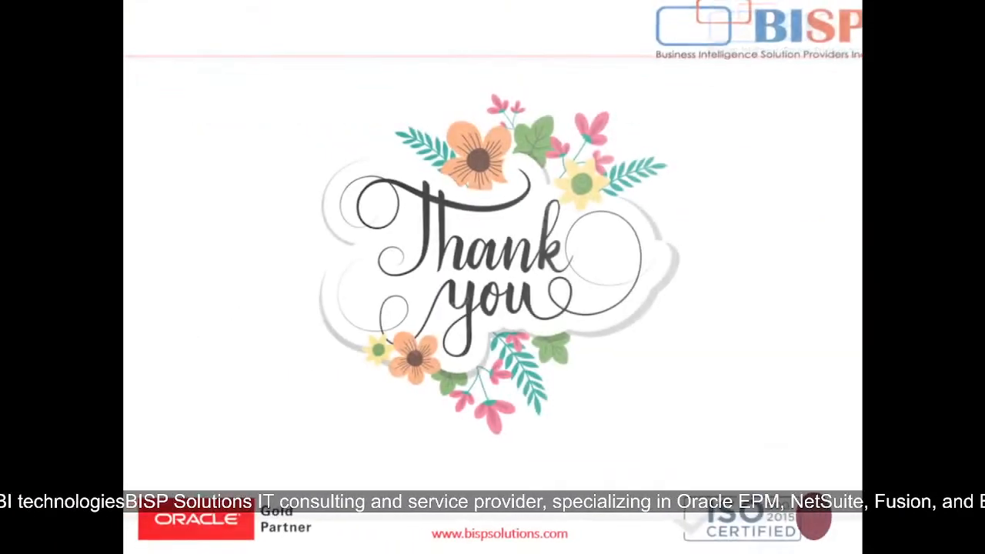